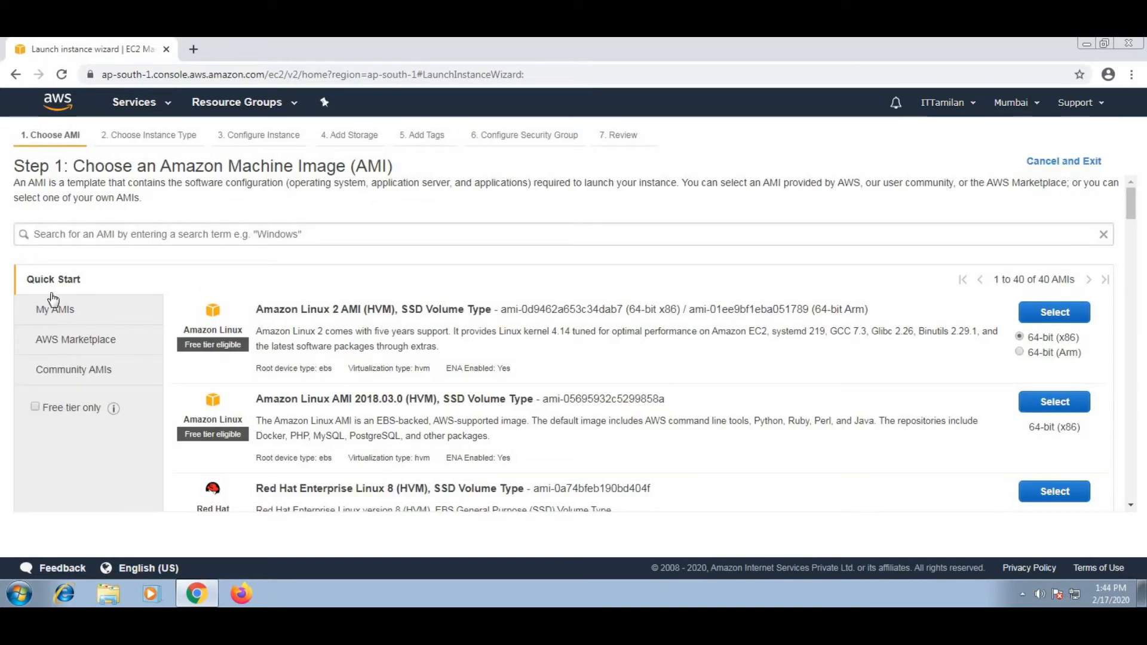
Search the AWS Marketplace machine images for "wordpress"
{"action": "left_click", "coordinate": [67, 346]}
{"action": "left_click", "coordinate": [251, 234]}
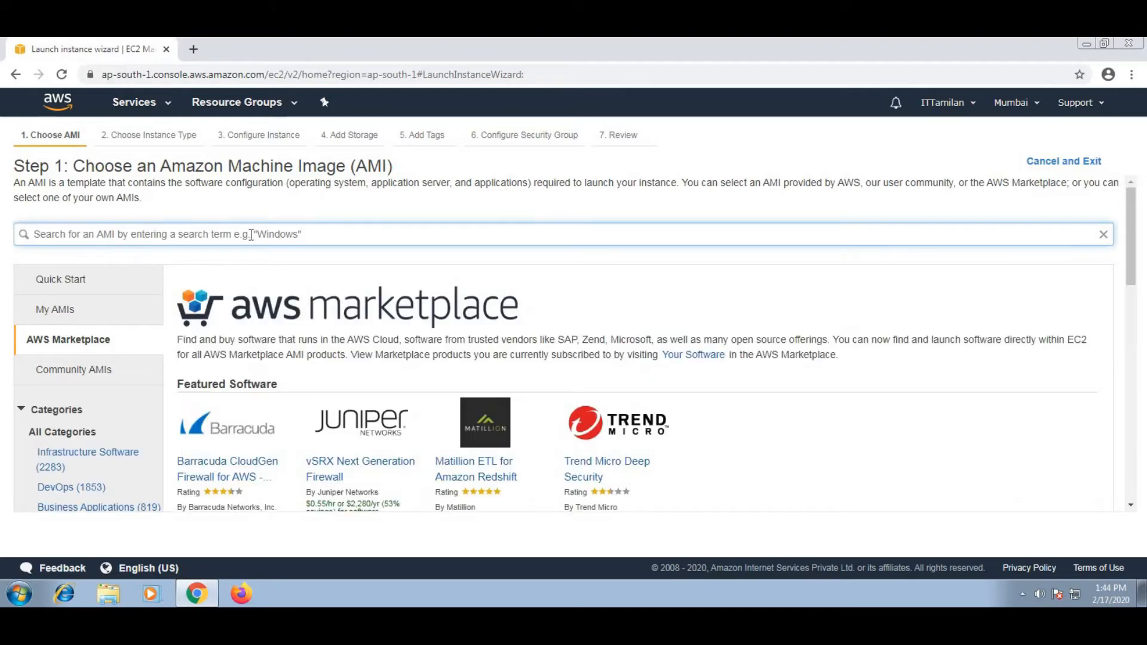
{"action": "type", "text": "wordpre"}
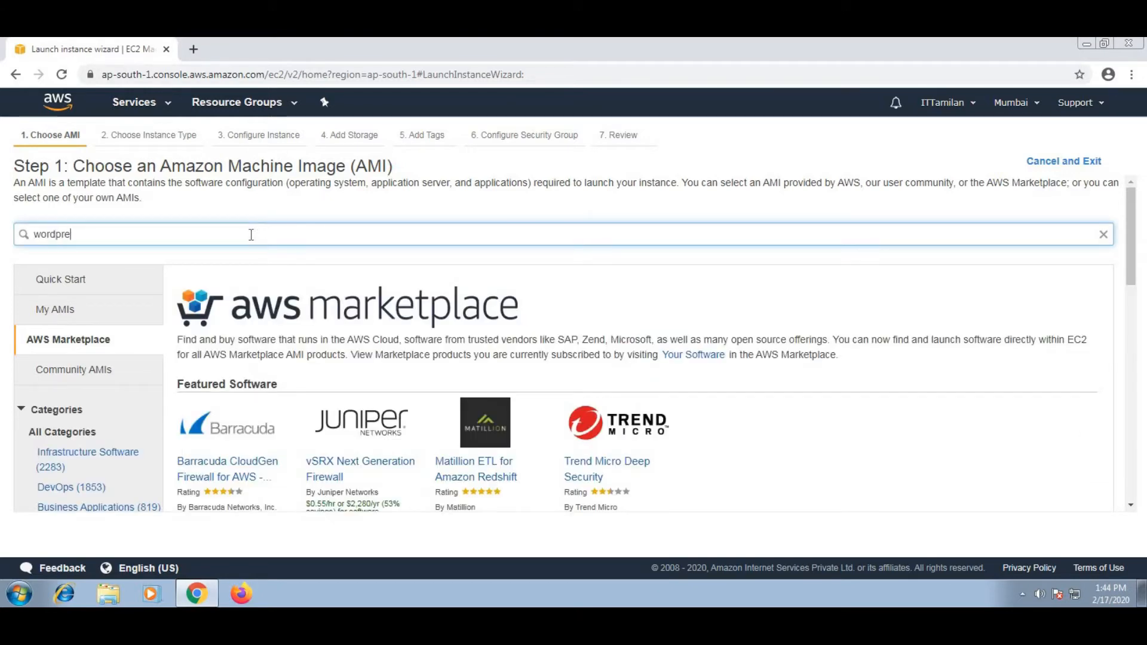
{"action": "type", "text": "ss"}
{"action": "key", "text": "Return"}
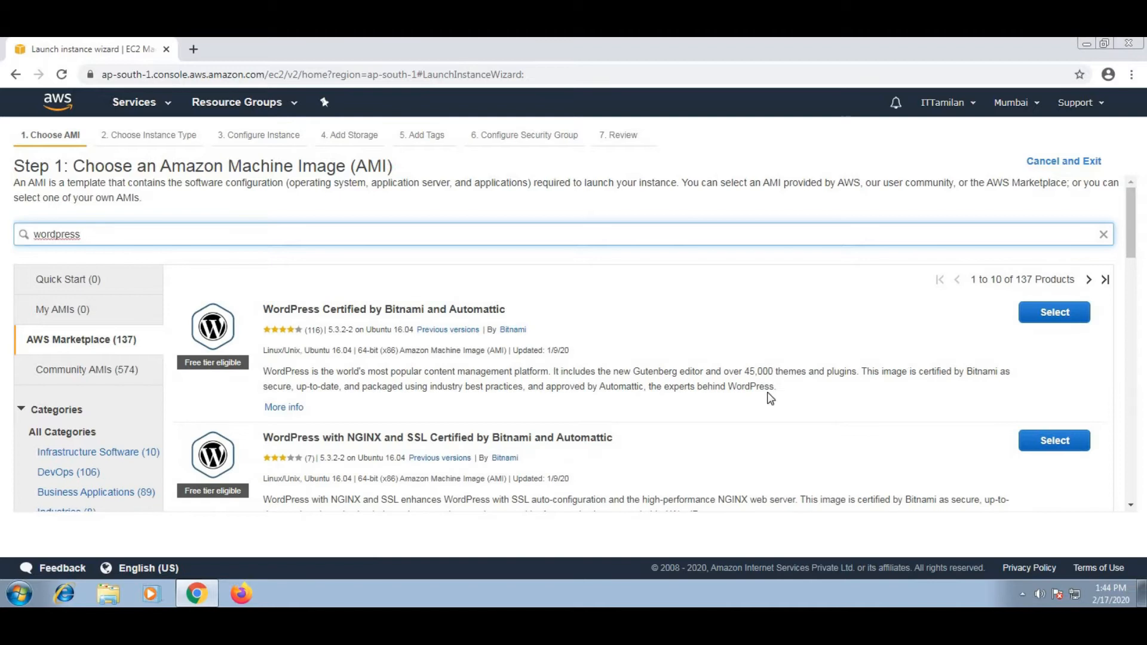
Select the WordPress Certified by Bitnami and Automattic image and continue past its pricing details
{"action": "scroll", "coordinate": [770, 396], "scroll_direction": "down", "scroll_amount": 6}
{"action": "scroll", "coordinate": [770, 395], "scroll_direction": "up", "scroll_amount": 8}
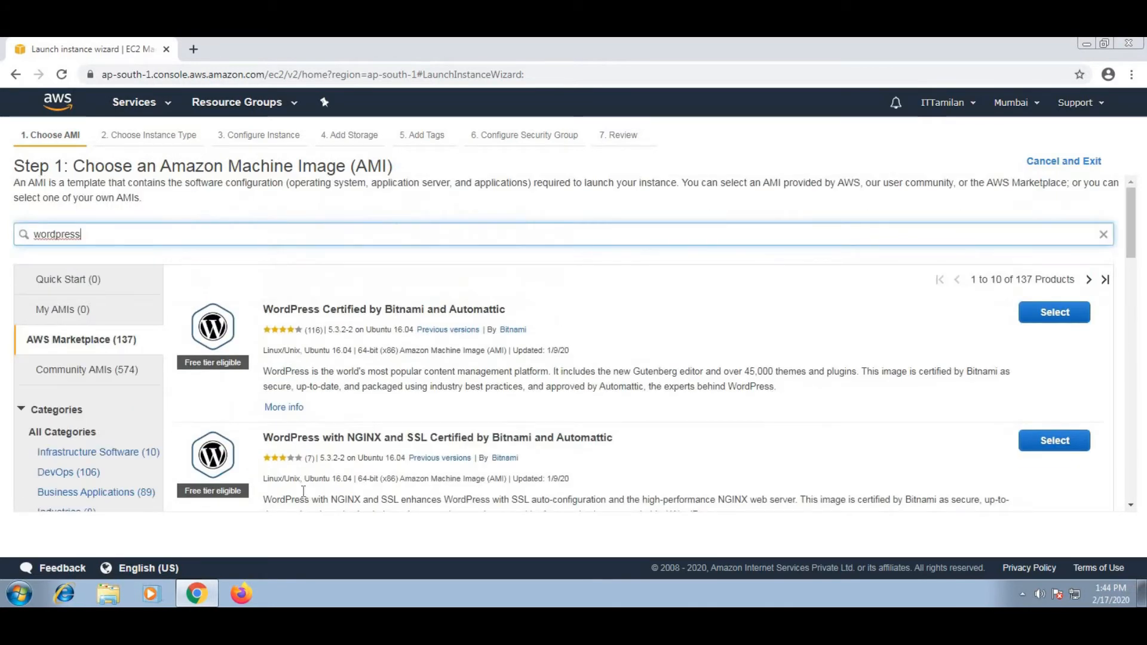
{"action": "left_click", "coordinate": [1084, 318]}
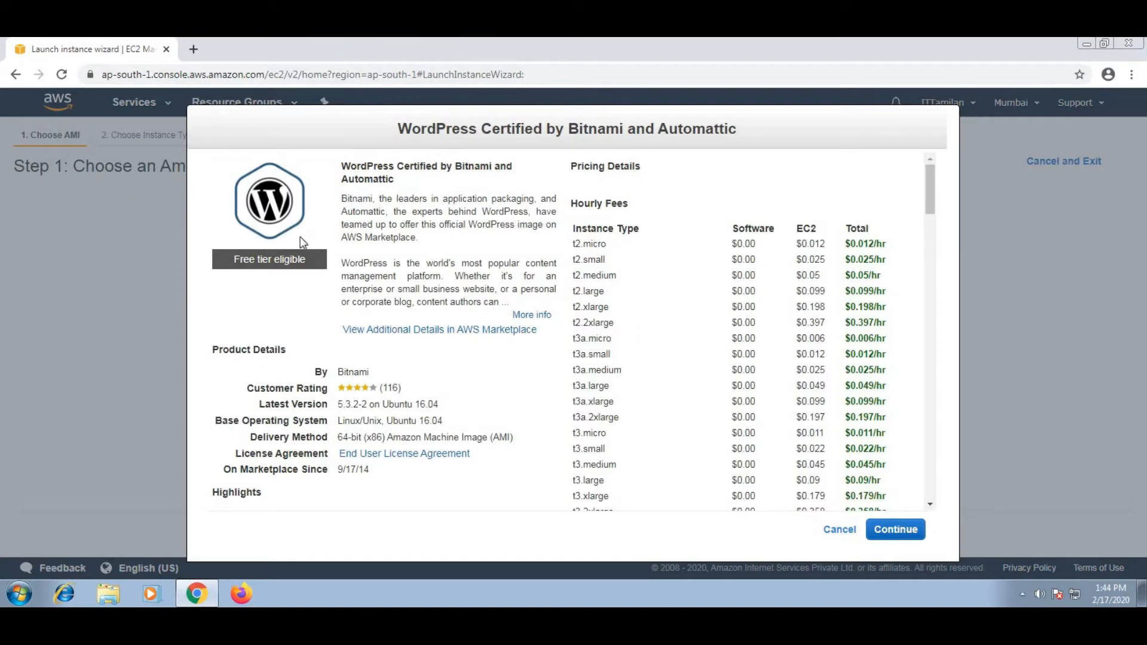
{"action": "scroll", "coordinate": [800, 316], "scroll_direction": "down", "scroll_amount": 10}
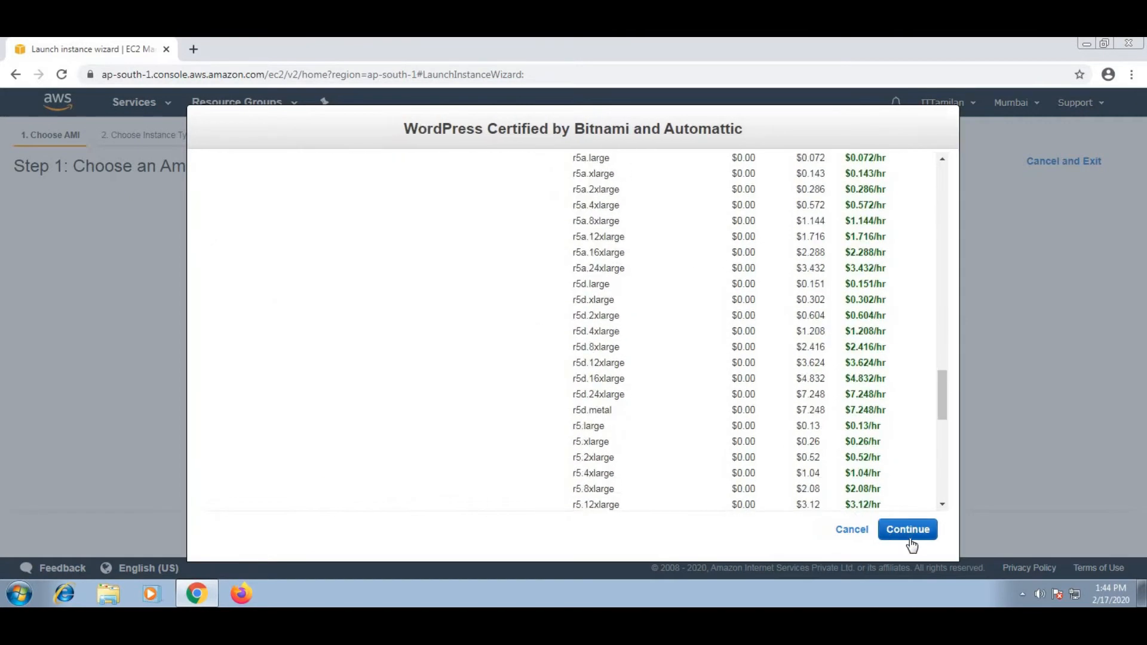
{"action": "left_click", "coordinate": [905, 536]}
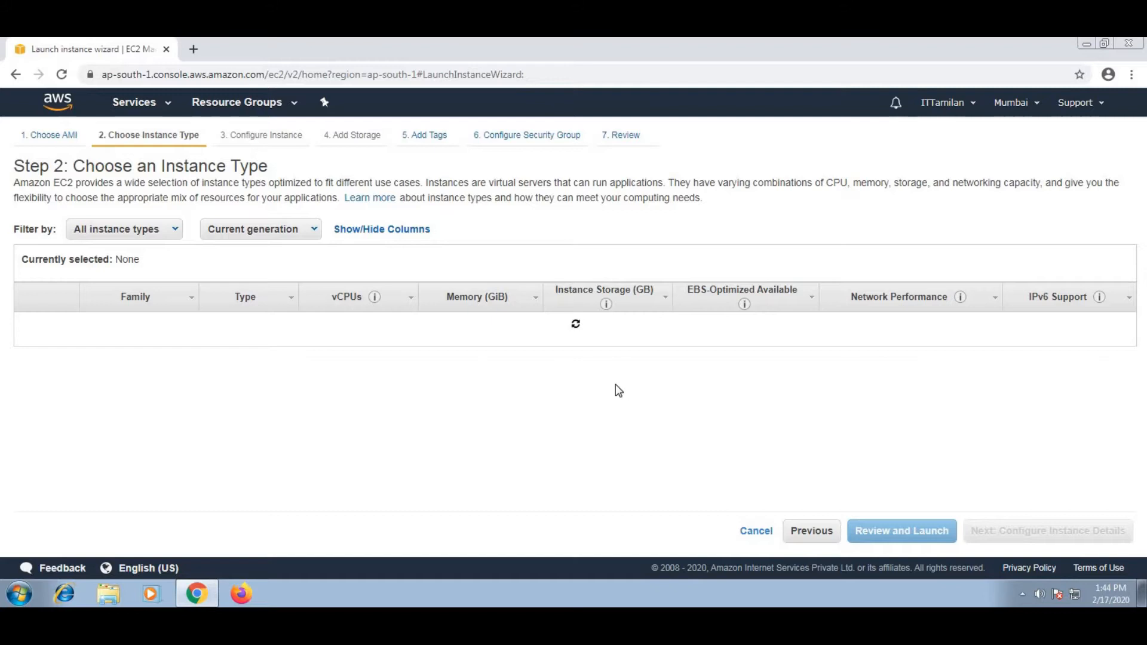
Choose the t2.micro instance type and accept the default instance details, proceeding to the storage settings
{"action": "left_click", "coordinate": [30, 376]}
{"action": "left_click", "coordinate": [1080, 533]}
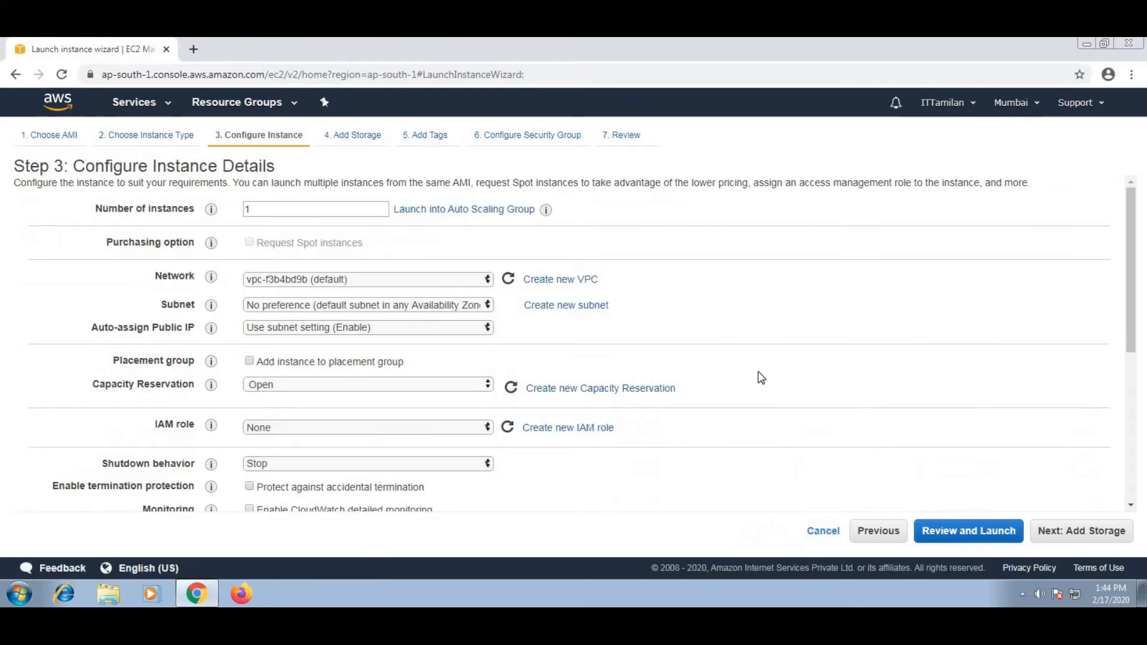
{"action": "scroll", "coordinate": [707, 382], "scroll_direction": "down", "scroll_amount": 5}
{"action": "left_click", "coordinate": [1098, 530]}
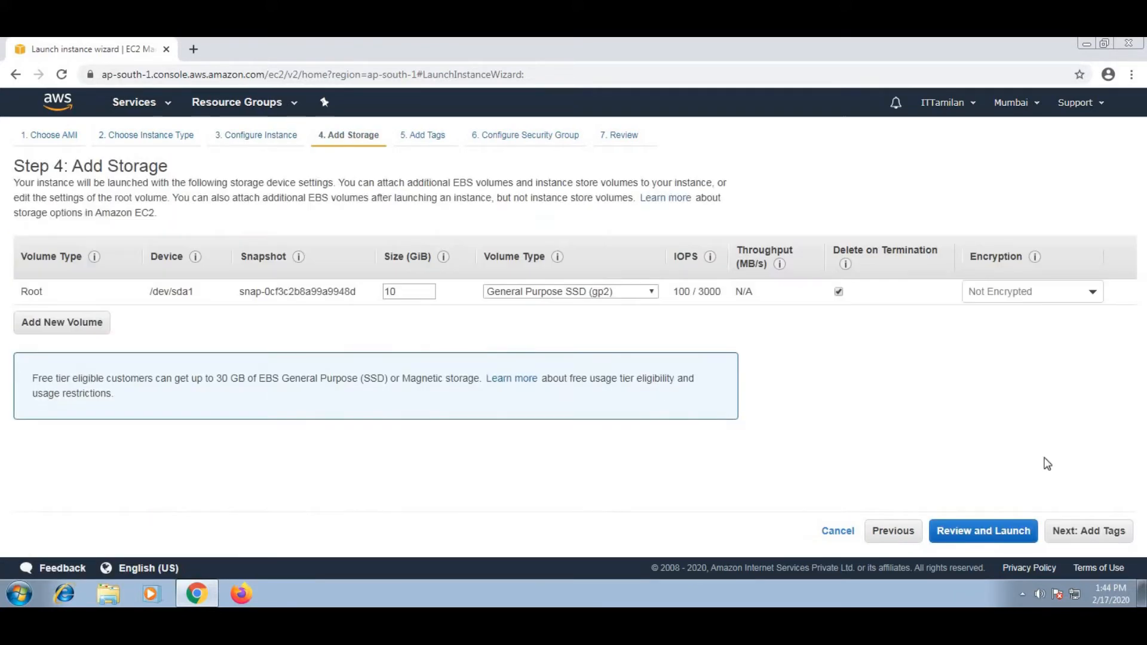
Keep the default storage and set the instance's Name tag to Word-Press-Server, proceeding to the security group settings
{"action": "left_click", "coordinate": [1087, 531]}
{"action": "left_click", "coordinate": [550, 276]}
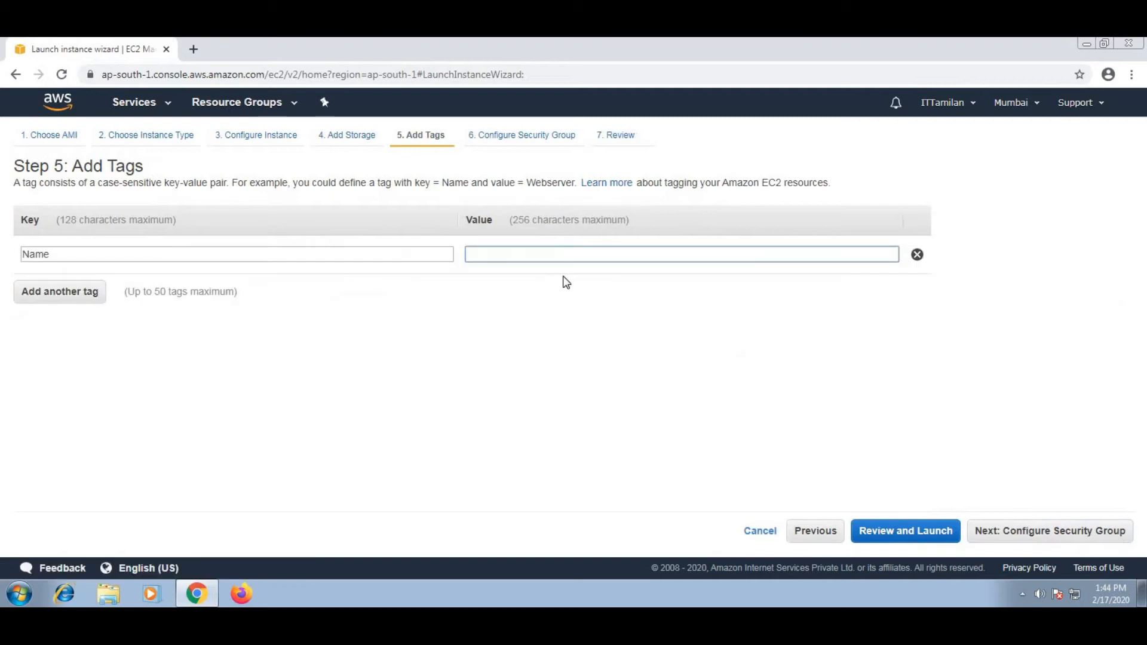
{"action": "type", "text": "Word-Press-Server"}
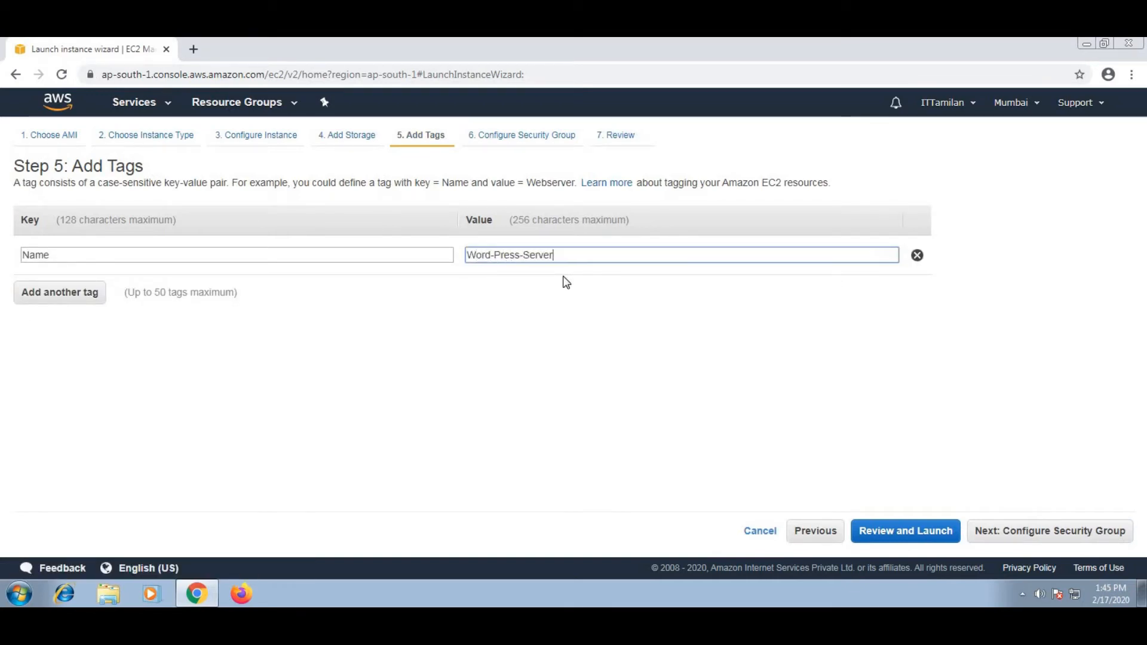
{"action": "left_click", "coordinate": [1075, 531]}
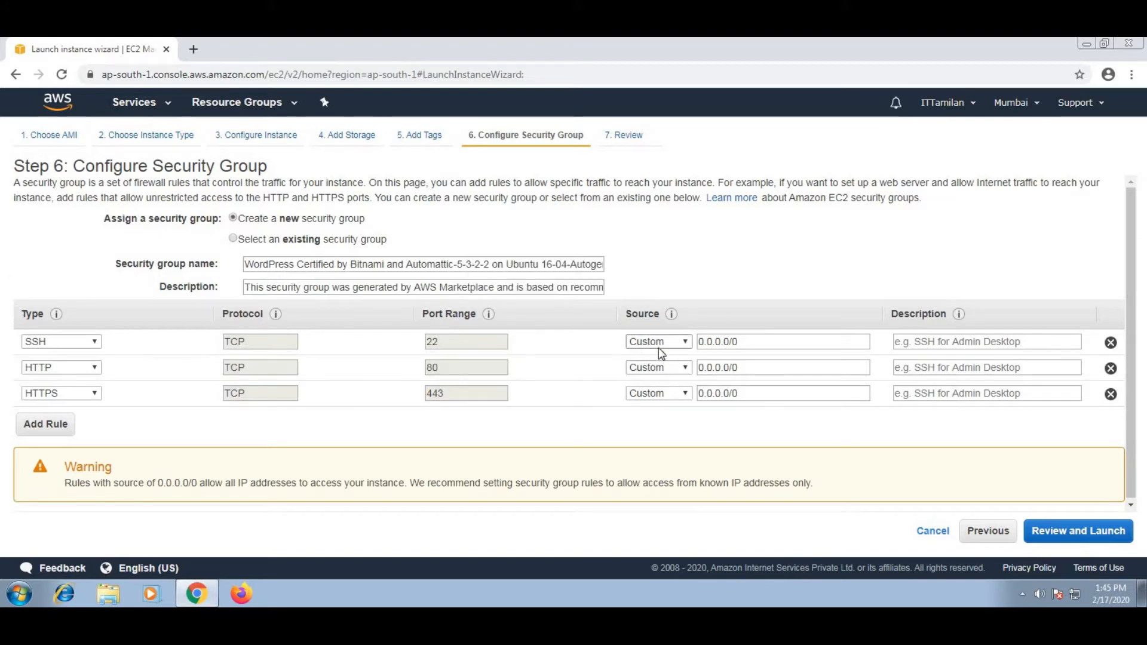
Accept the suggested security group rules and start the launch from the instance review
{"action": "left_click", "coordinate": [1077, 532]}
{"action": "scroll", "coordinate": [1013, 445], "scroll_direction": "down", "scroll_amount": 6}
{"action": "left_click", "coordinate": [1107, 531]}
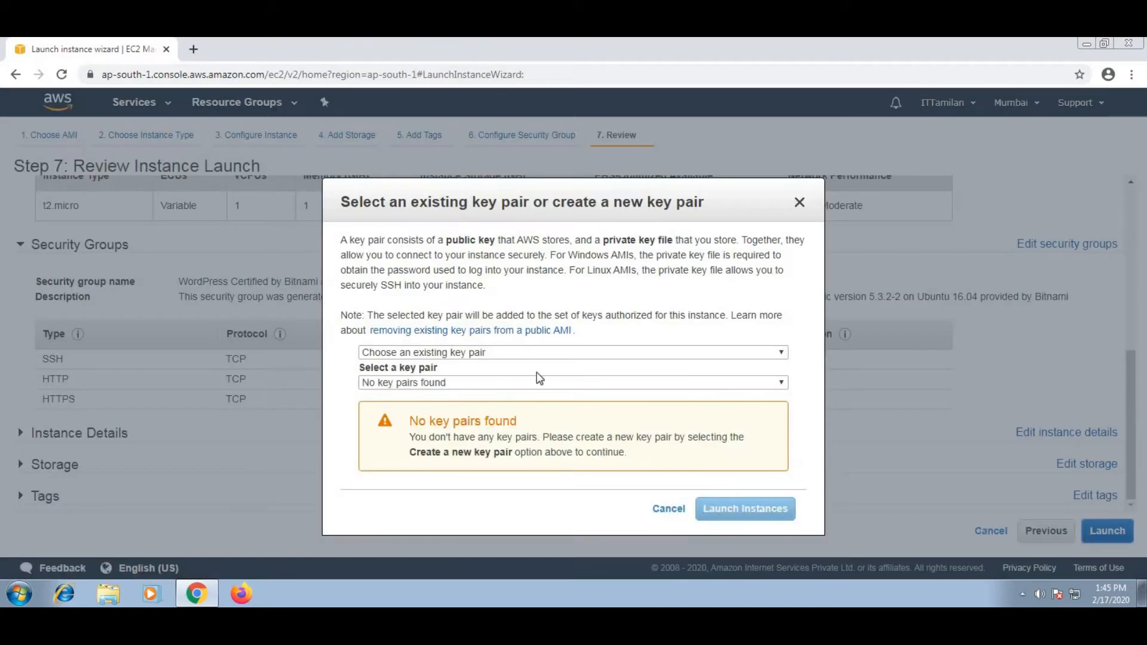
Check the existing key pair choices and the guide on removing existing key pairs from a public AMI, then return to the launch wizard
{"action": "left_click", "coordinate": [472, 356]}
{"action": "left_click", "coordinate": [471, 356]}
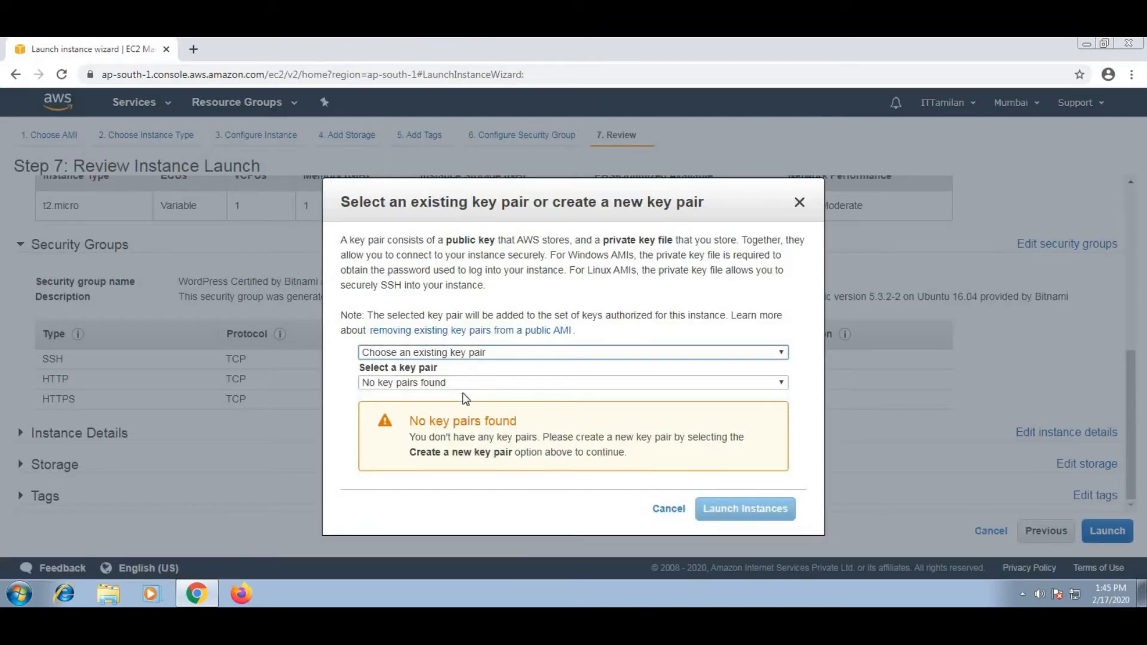
{"action": "left_click", "coordinate": [444, 383]}
{"action": "left_click", "coordinate": [443, 385]}
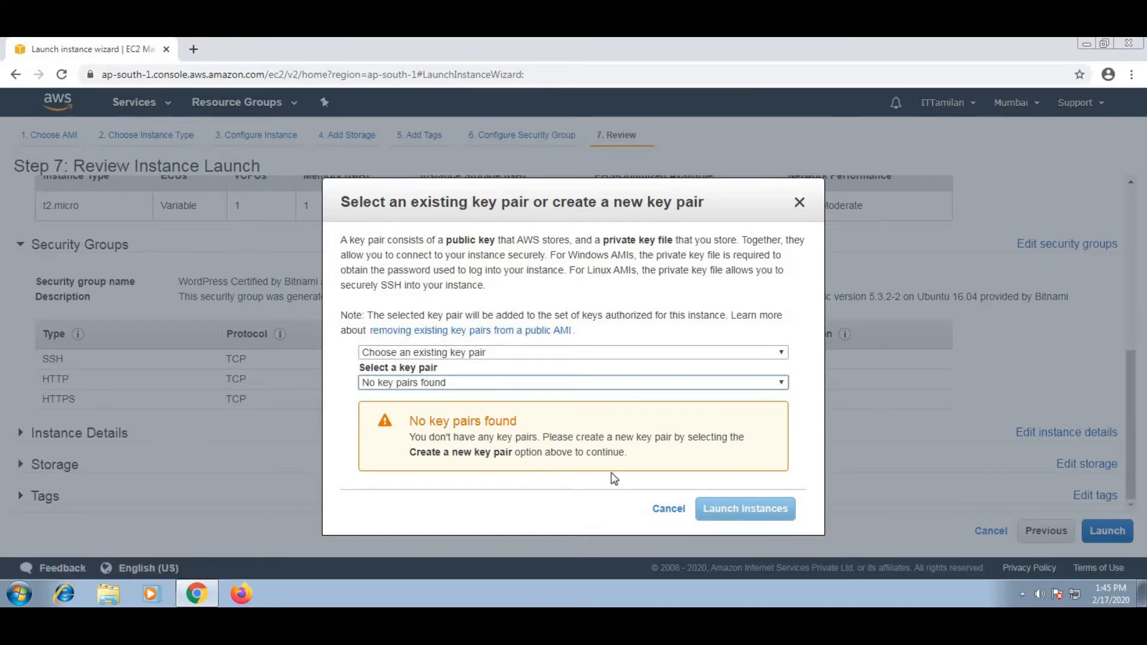
{"action": "left_click", "coordinate": [483, 332]}
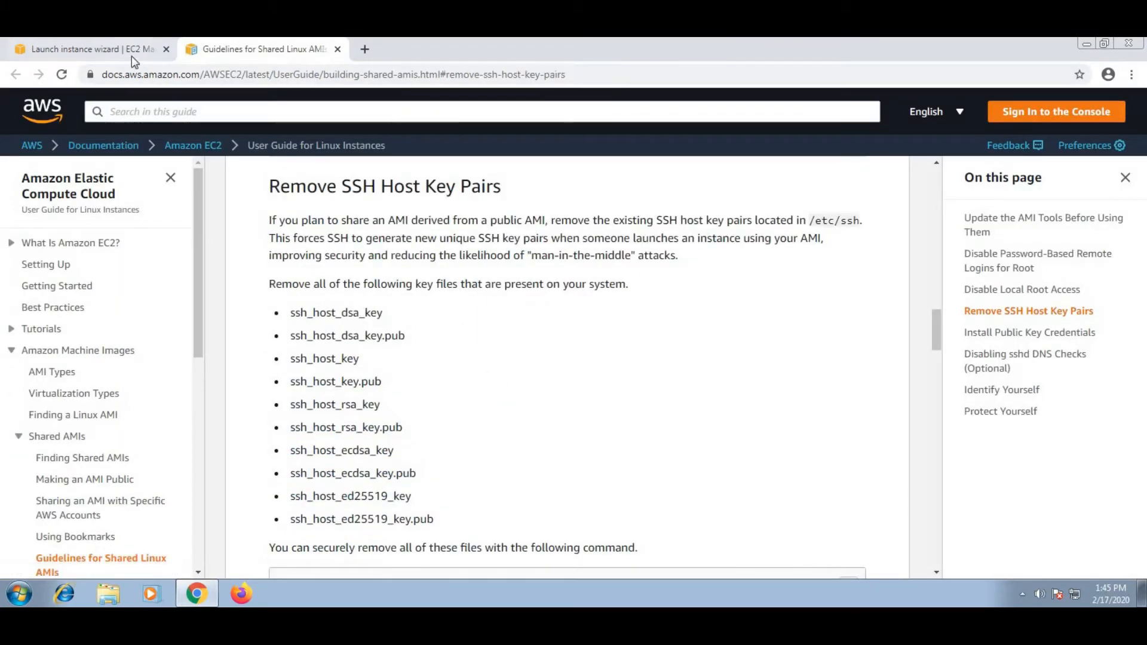
{"action": "left_click", "coordinate": [131, 55]}
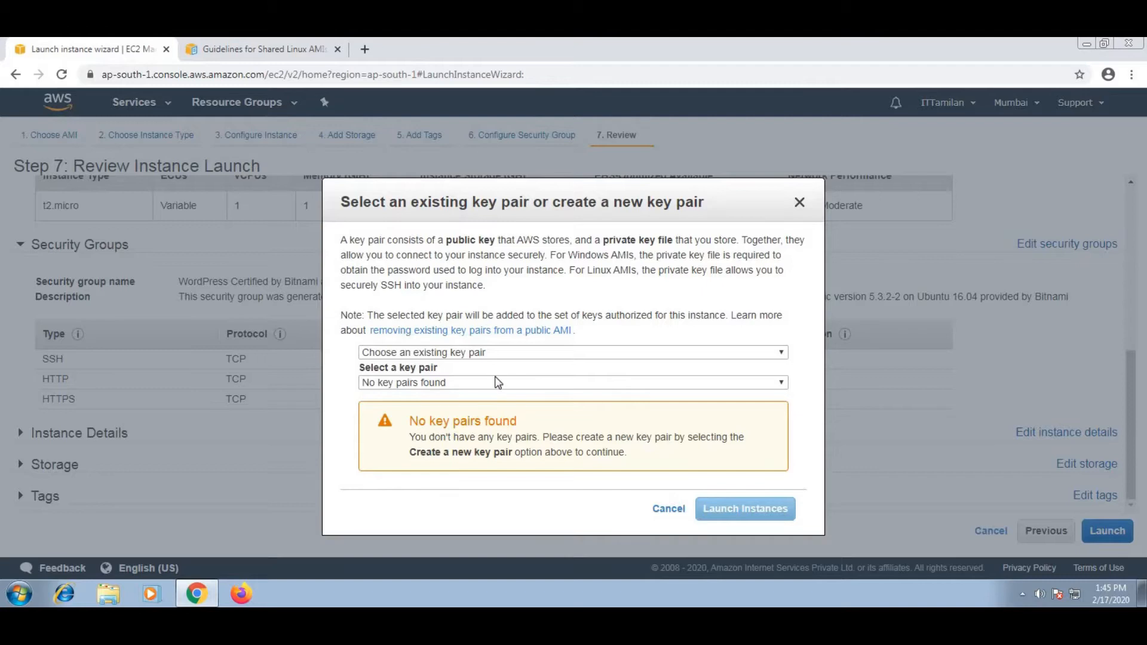
Create a new key pair named Ittamilan-Demo-Key and download its private key file
{"action": "left_click", "coordinate": [766, 354]}
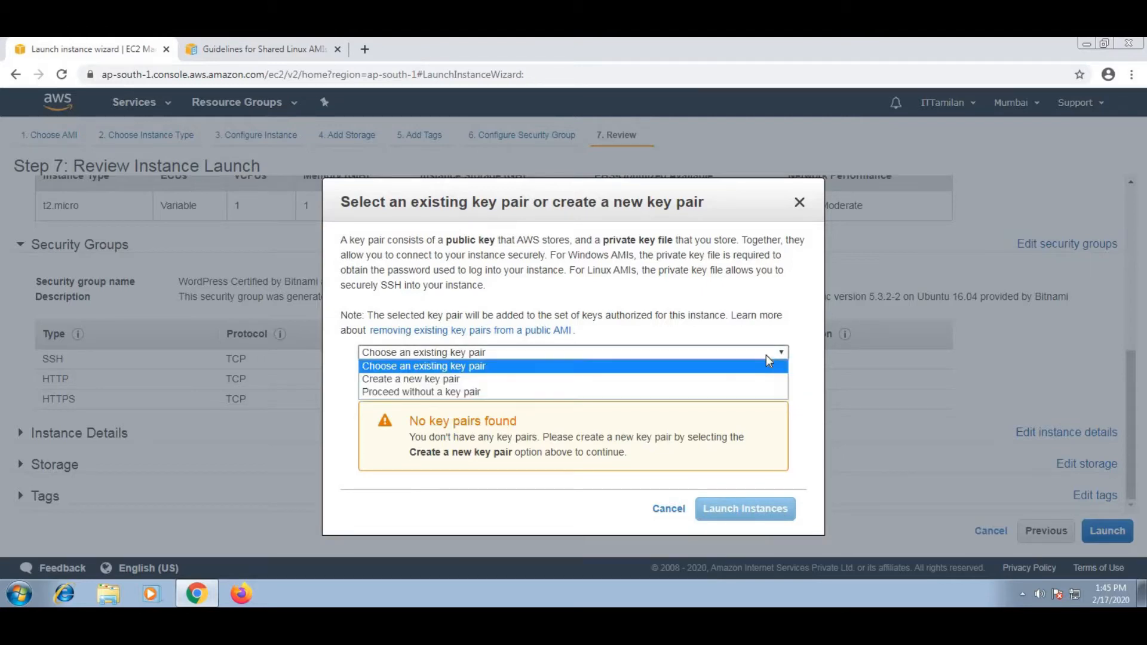
{"action": "left_click", "coordinate": [729, 377]}
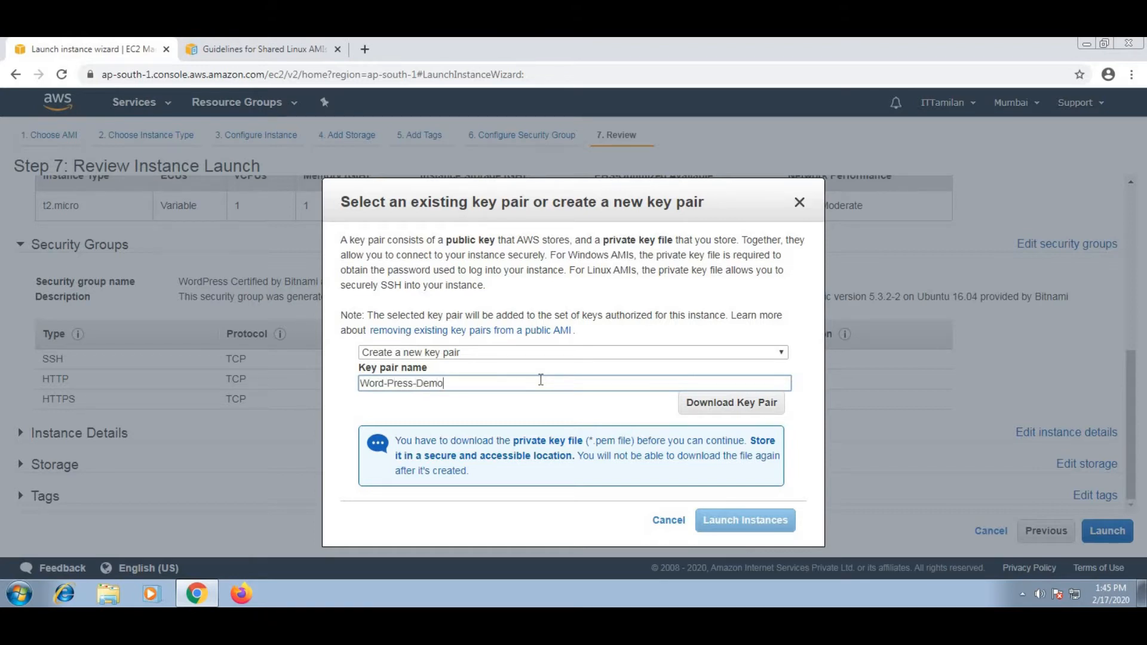
{"action": "key", "text": "BackSpace"}
{"action": "key", "text": "BackSpace"}
{"action": "key", "text": "BackSpace"}
{"action": "key", "text": "BackSpace"}
{"action": "key", "text": "BackSpace"}
{"action": "key", "text": "BackSpace"}
{"action": "key", "text": "BackSpace"}
{"action": "key", "text": "BackSpace"}
{"action": "key", "text": "BackSpace"}
{"action": "key", "text": "BackSpace"}
{"action": "type", "text": "Ittamilan"}
{"action": "left_click", "coordinate": [732, 406]}
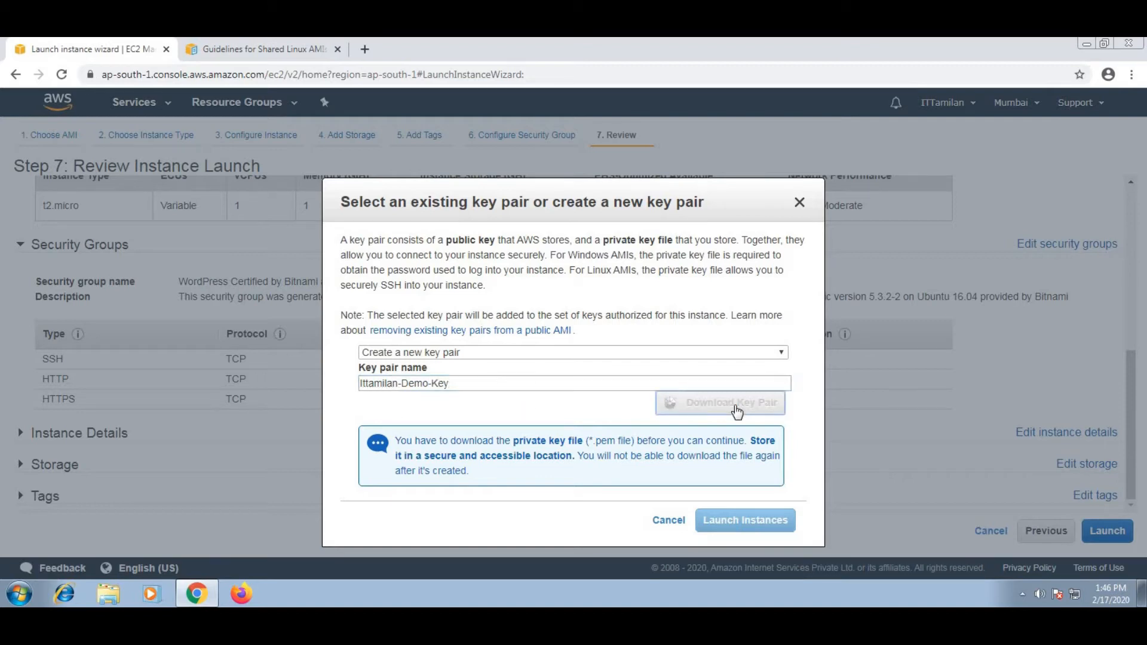
Launch the instance, close the documentation page and show the instances list
{"action": "left_click", "coordinate": [768, 520]}
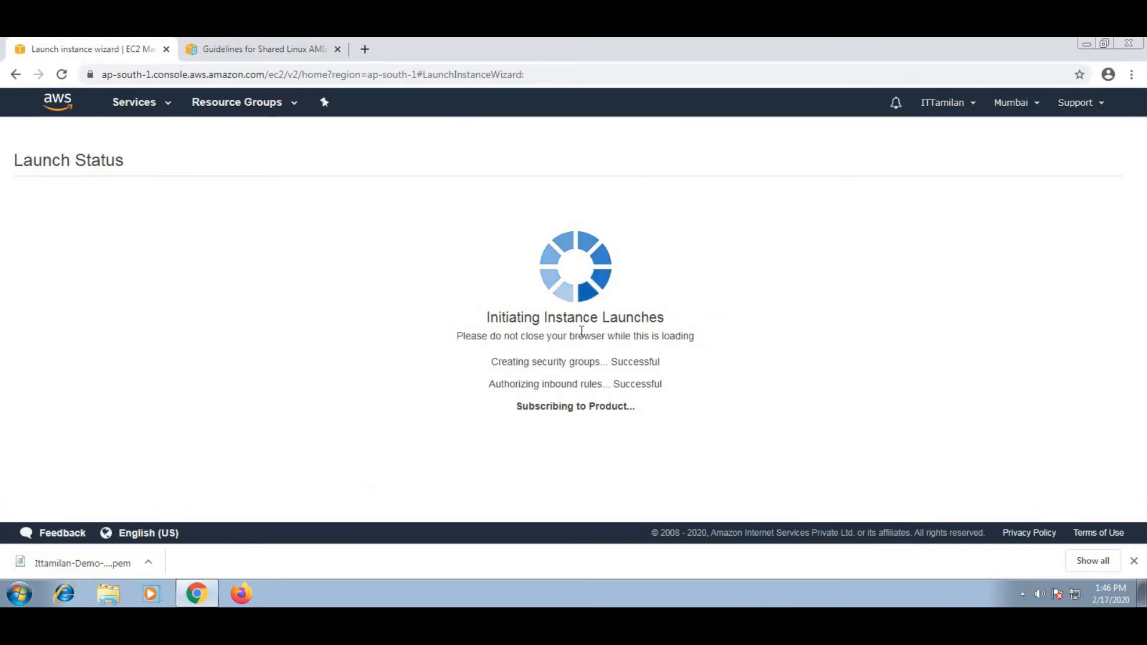
{"action": "left_click", "coordinate": [337, 49]}
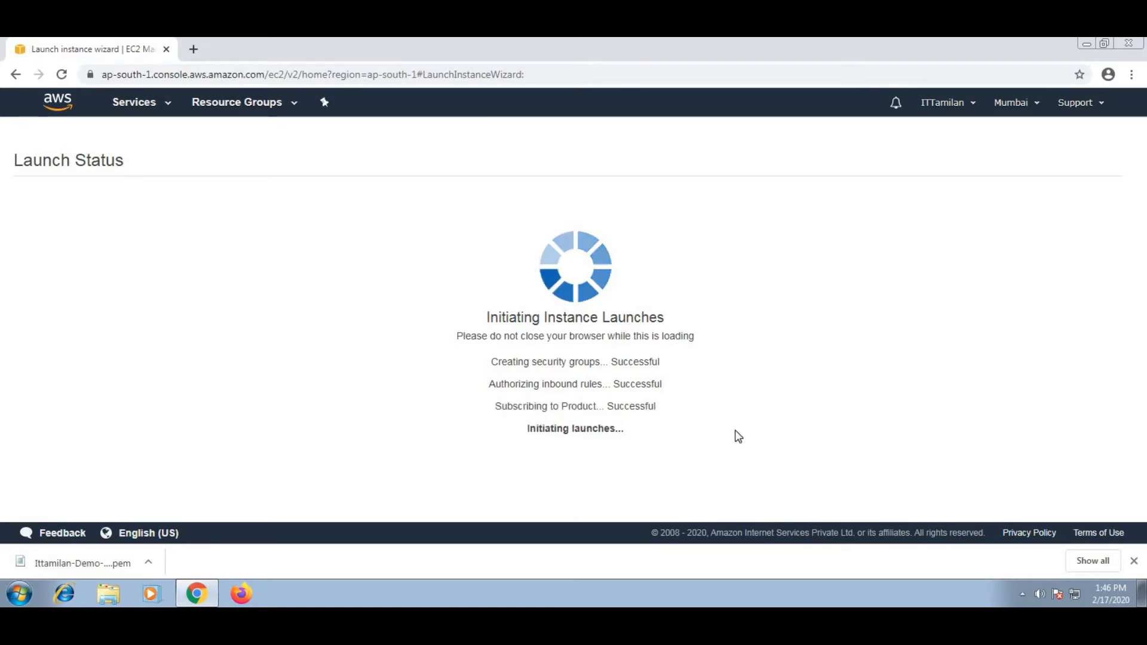
{"action": "scroll", "coordinate": [896, 370], "scroll_direction": "down", "scroll_amount": 5}
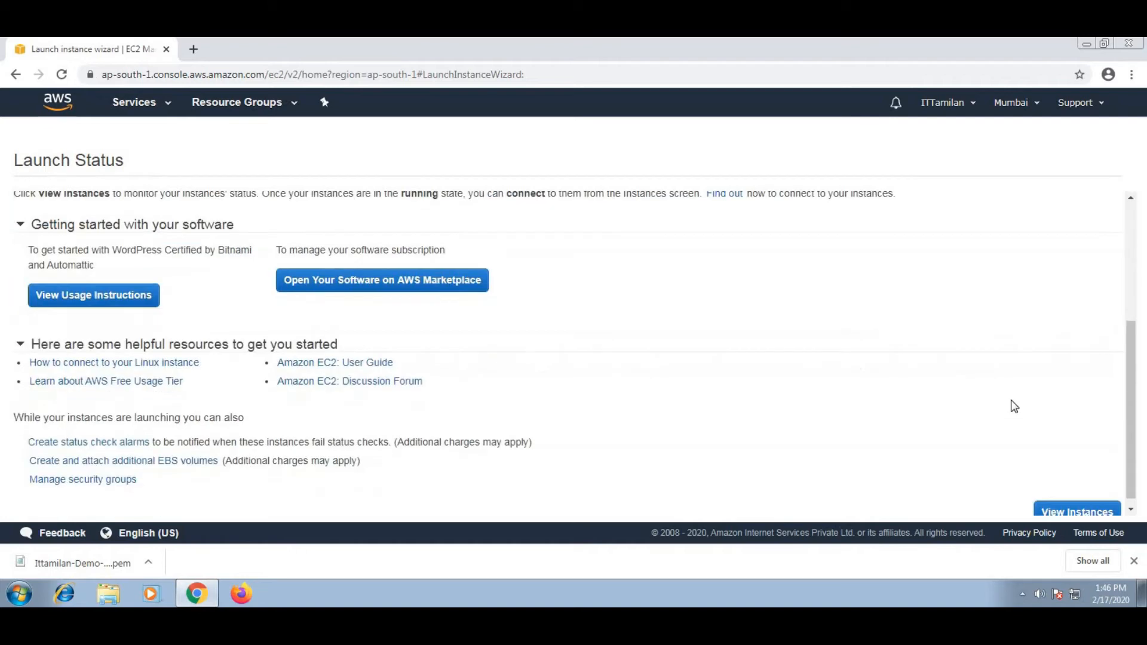
{"action": "left_click", "coordinate": [1072, 505]}
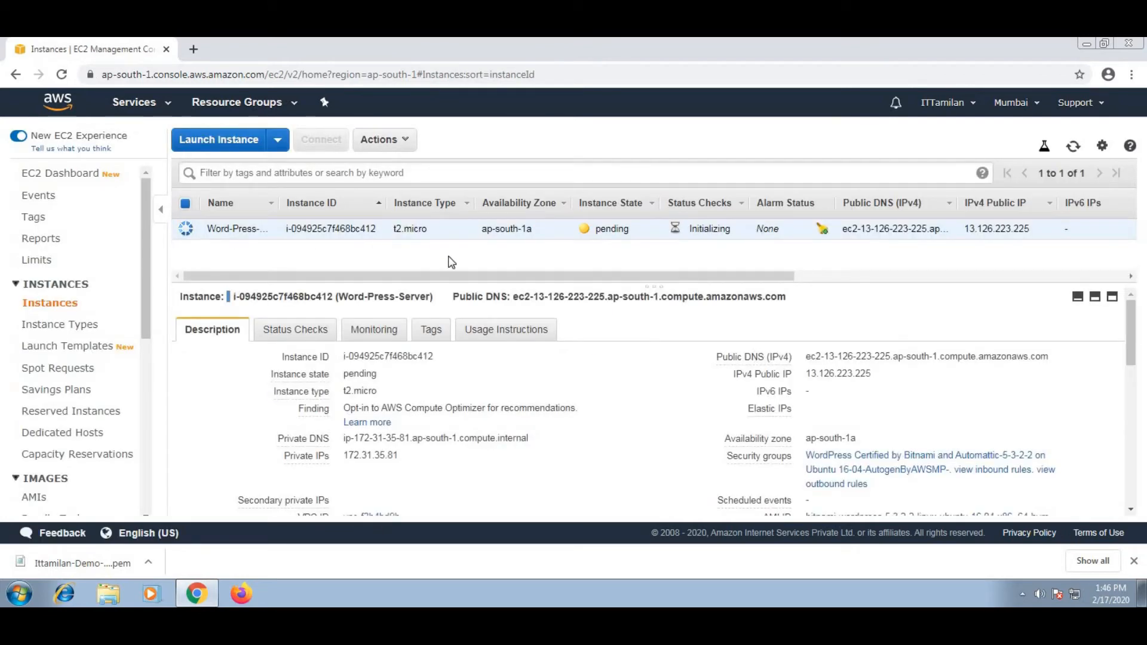
Enlarge and refresh the instances list, and check the Word-Press-Server instance's state and description
{"action": "left_click_drag", "start_coordinate": [840, 284], "coordinate": [837, 331]}
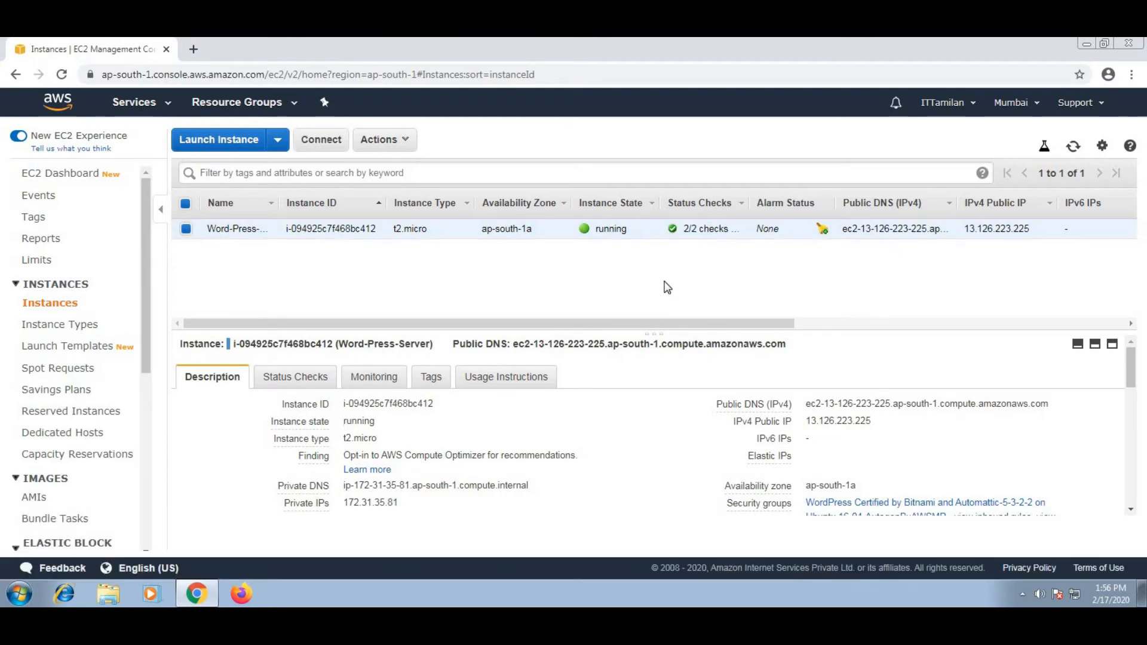
{"action": "left_click", "coordinate": [1074, 146]}
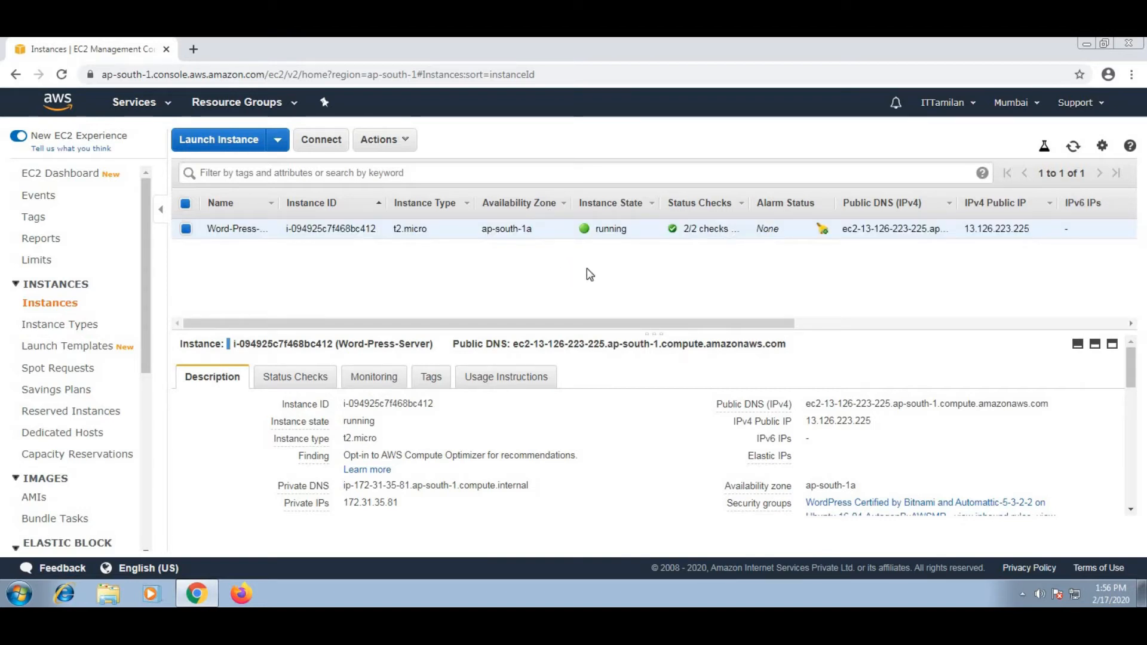
{"action": "left_click", "coordinate": [410, 142]}
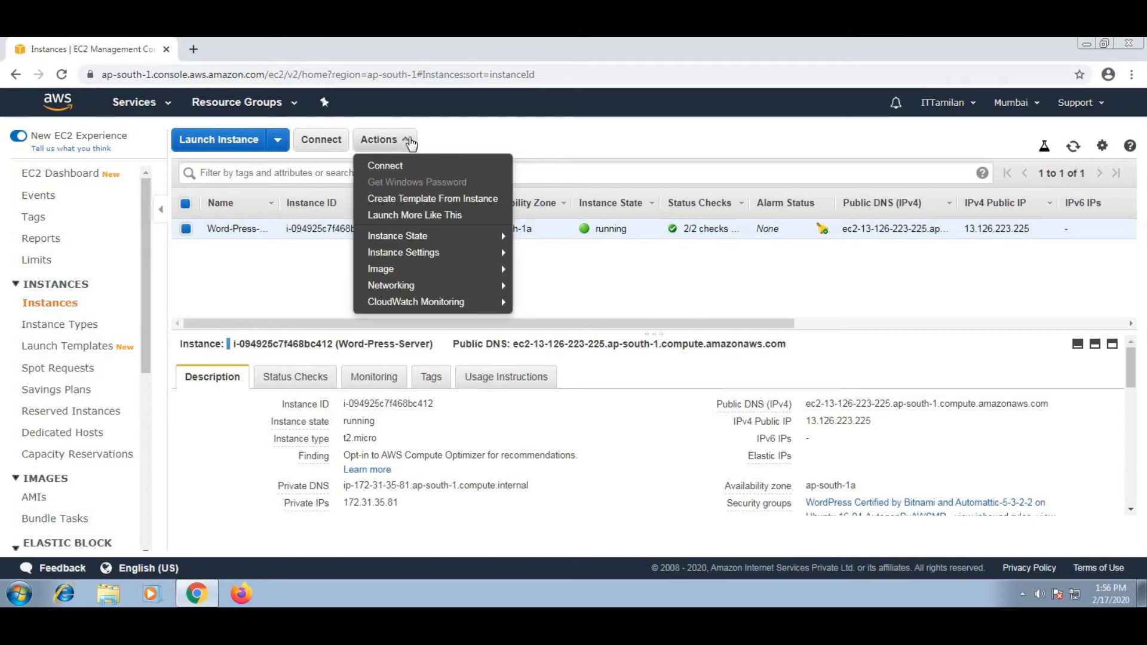
{"action": "left_click", "coordinate": [711, 261]}
{"action": "scroll", "coordinate": [967, 422], "scroll_direction": "down", "scroll_amount": 2}
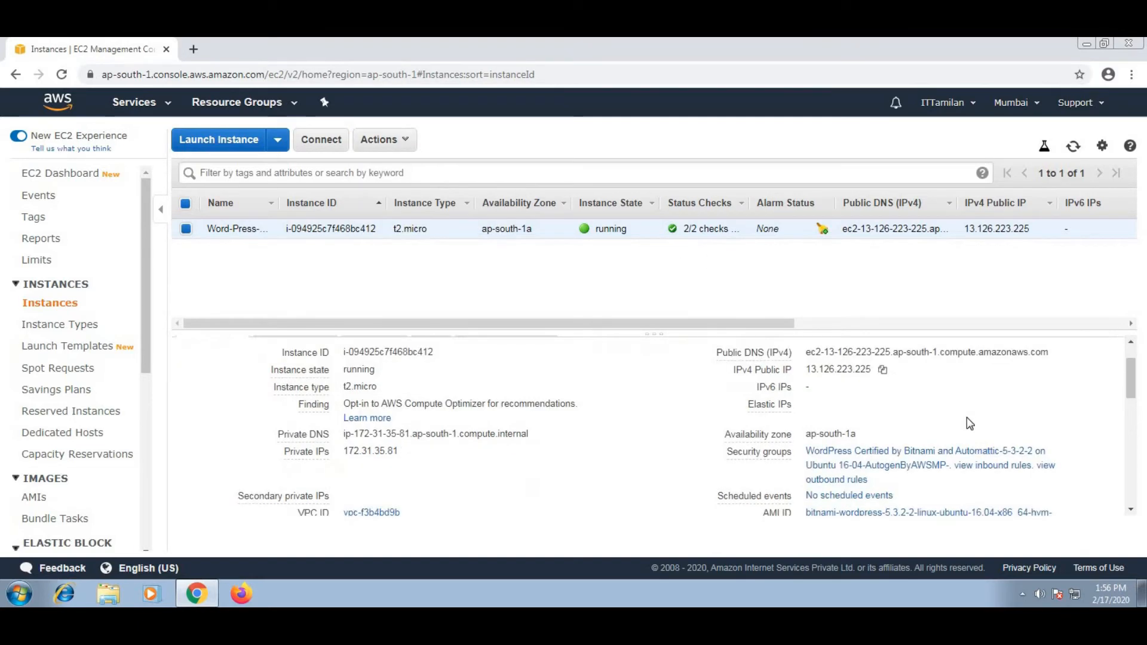
{"action": "scroll", "coordinate": [901, 408], "scroll_direction": "up", "scroll_amount": 2}
Copy the Word-Press-Server instance's public DNS and open that address in a new browser tab
{"action": "mouse_move", "coordinate": [1060, 416]}
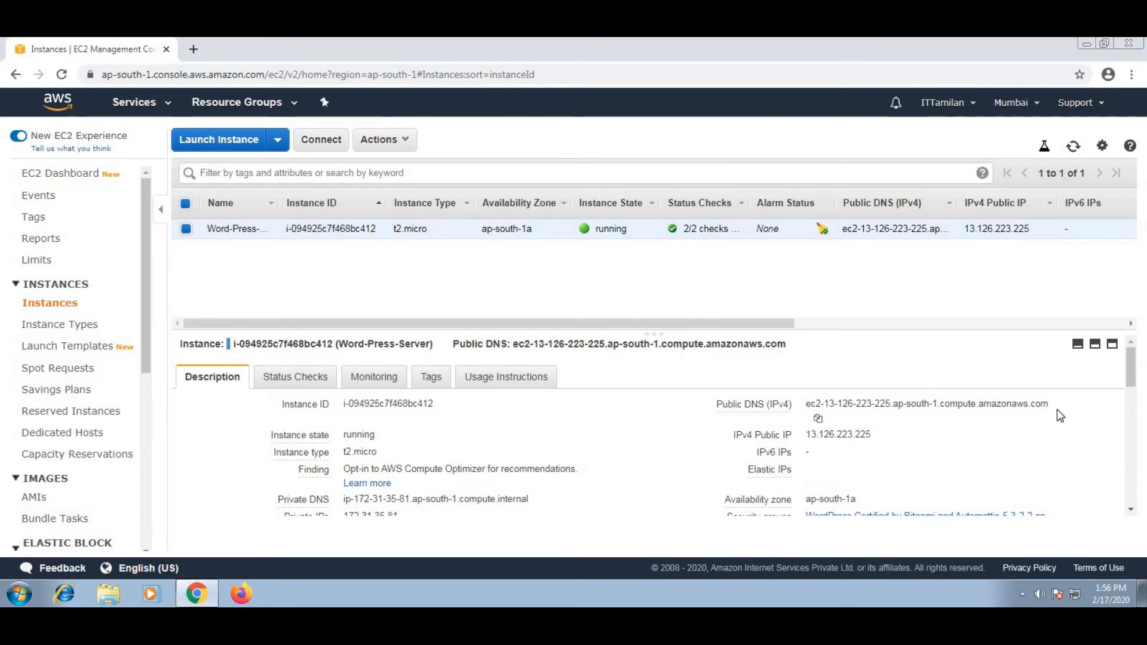
{"action": "left_click", "coordinate": [818, 418]}
{"action": "left_click", "coordinate": [193, 49]}
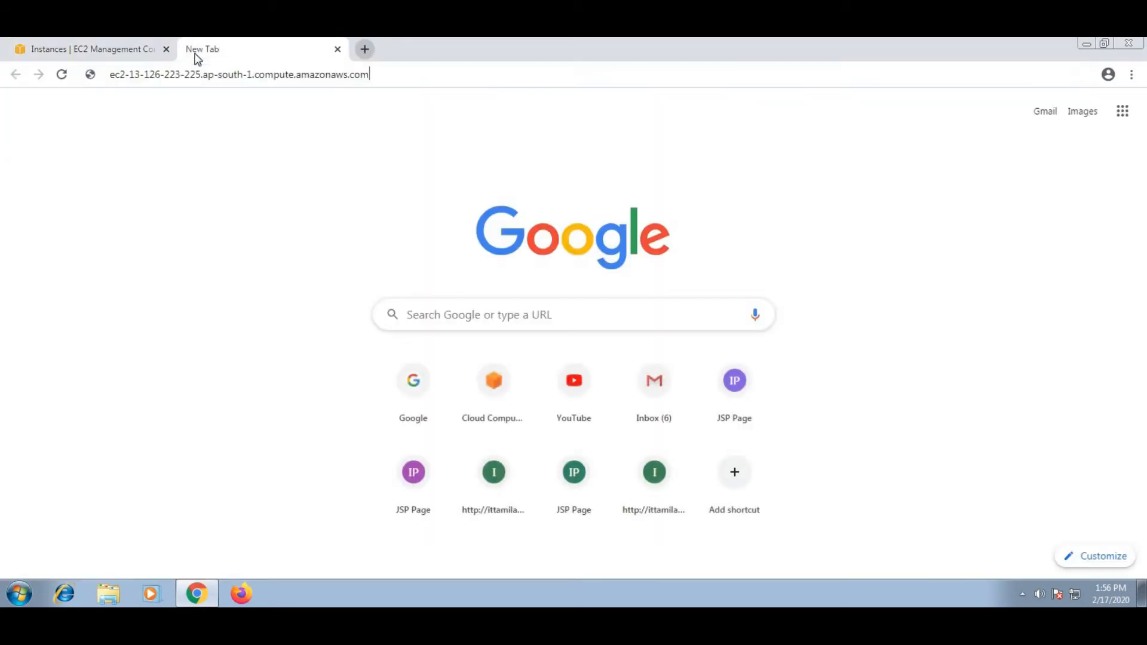
{"action": "key", "text": "ctrl+v"}
{"action": "key", "text": "Return"}
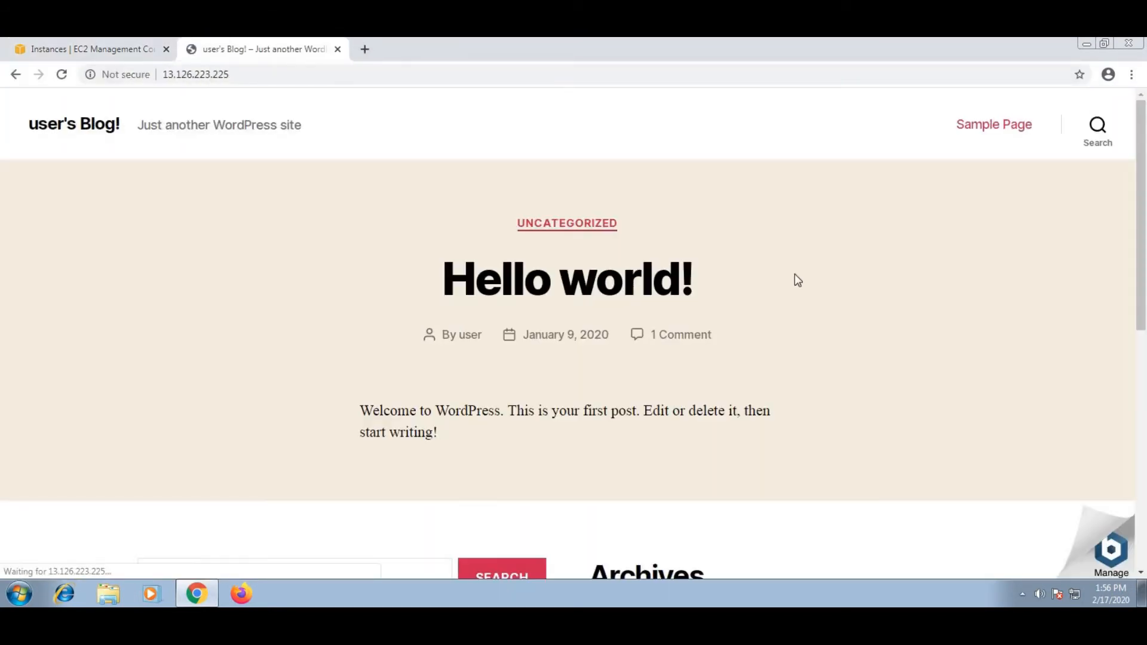
Look through the WordPress blog's home page and open its login page
{"action": "scroll", "coordinate": [838, 335], "scroll_direction": "down", "scroll_amount": 3}
{"action": "scroll", "coordinate": [847, 371], "scroll_direction": "down", "scroll_amount": 4}
{"action": "scroll", "coordinate": [967, 376], "scroll_direction": "up", "scroll_amount": 7}
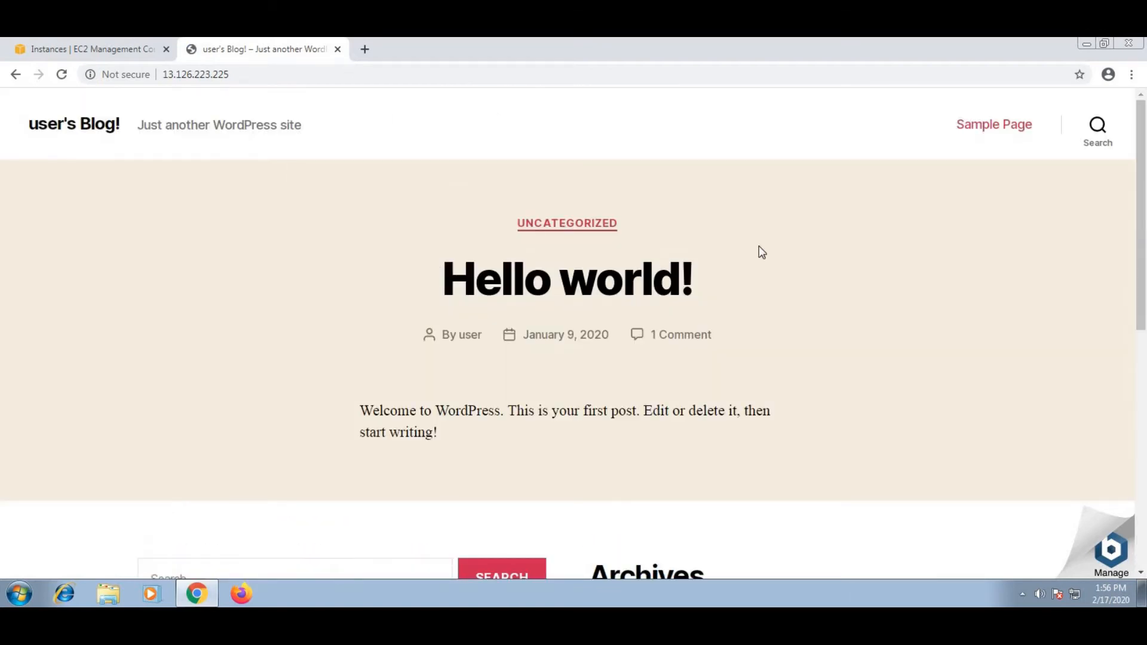
{"action": "scroll", "coordinate": [885, 373], "scroll_direction": "down", "scroll_amount": 3}
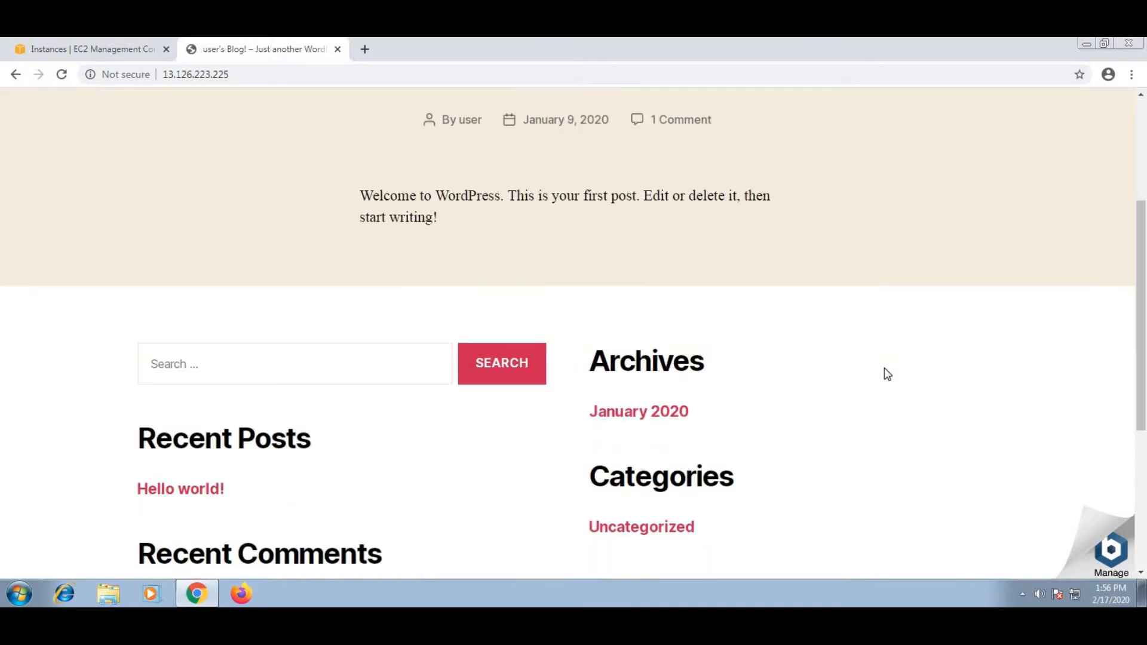
{"action": "scroll", "coordinate": [950, 366], "scroll_direction": "up", "scroll_amount": 3}
{"action": "scroll", "coordinate": [980, 353], "scroll_direction": "down", "scroll_amount": 7}
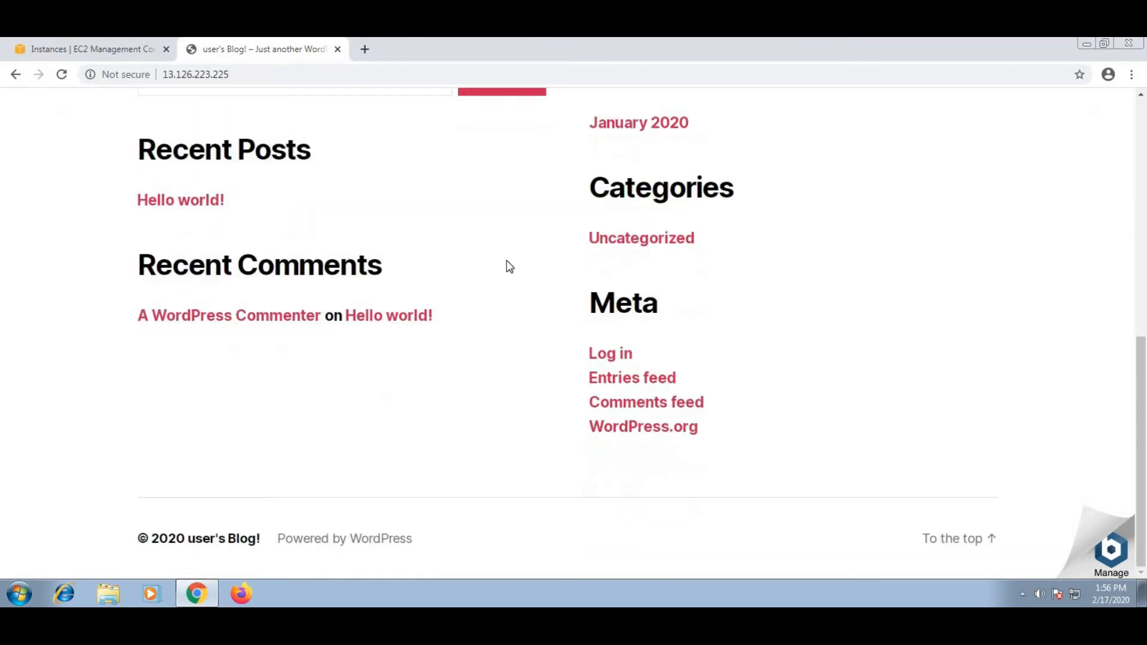
{"action": "left_click", "coordinate": [613, 361]}
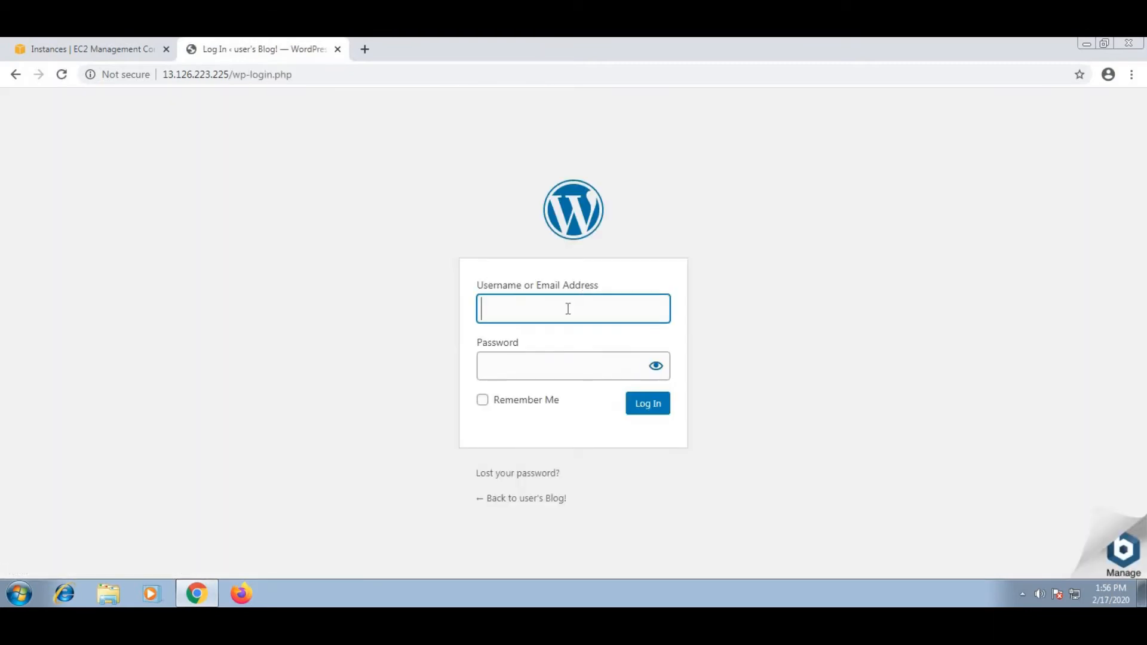
Return to the EC2 instances list and open the Word-Press-Server instance's system log
{"action": "left_click", "coordinate": [106, 53]}
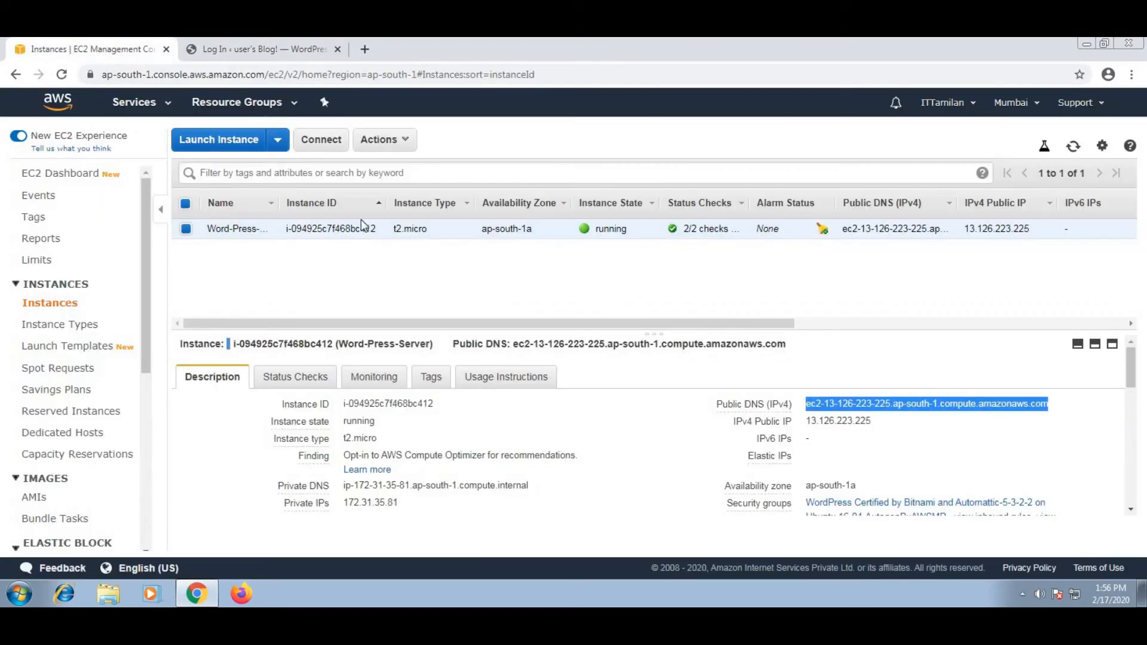
{"action": "left_click", "coordinate": [386, 140]}
{"action": "mouse_move", "coordinate": [430, 252]}
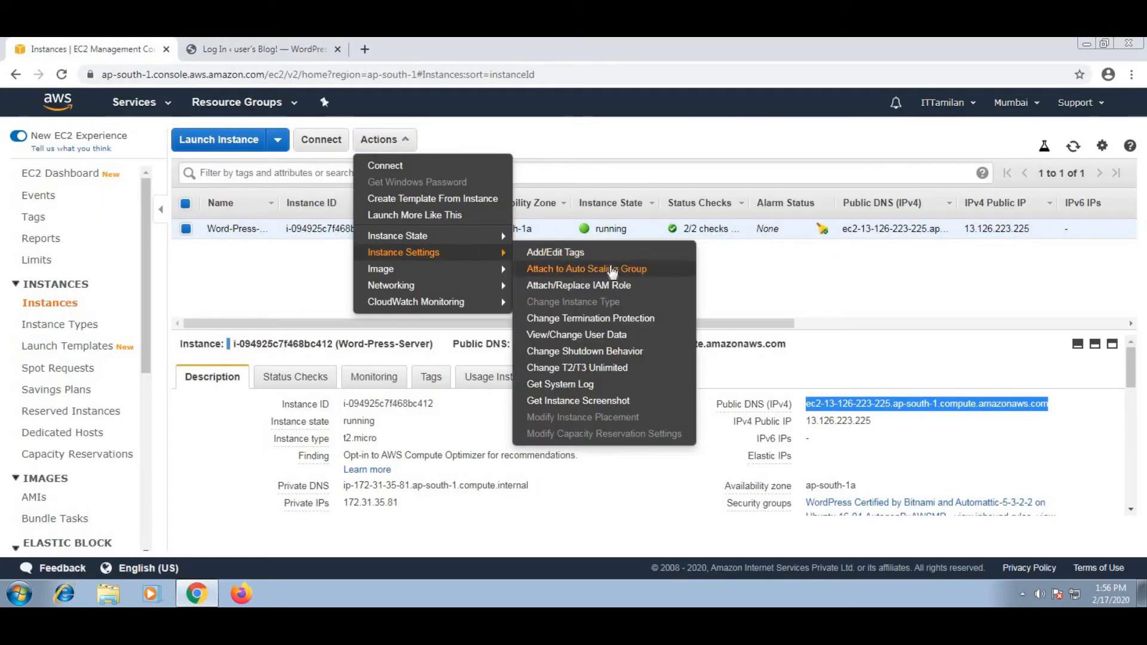
{"action": "left_click", "coordinate": [574, 384]}
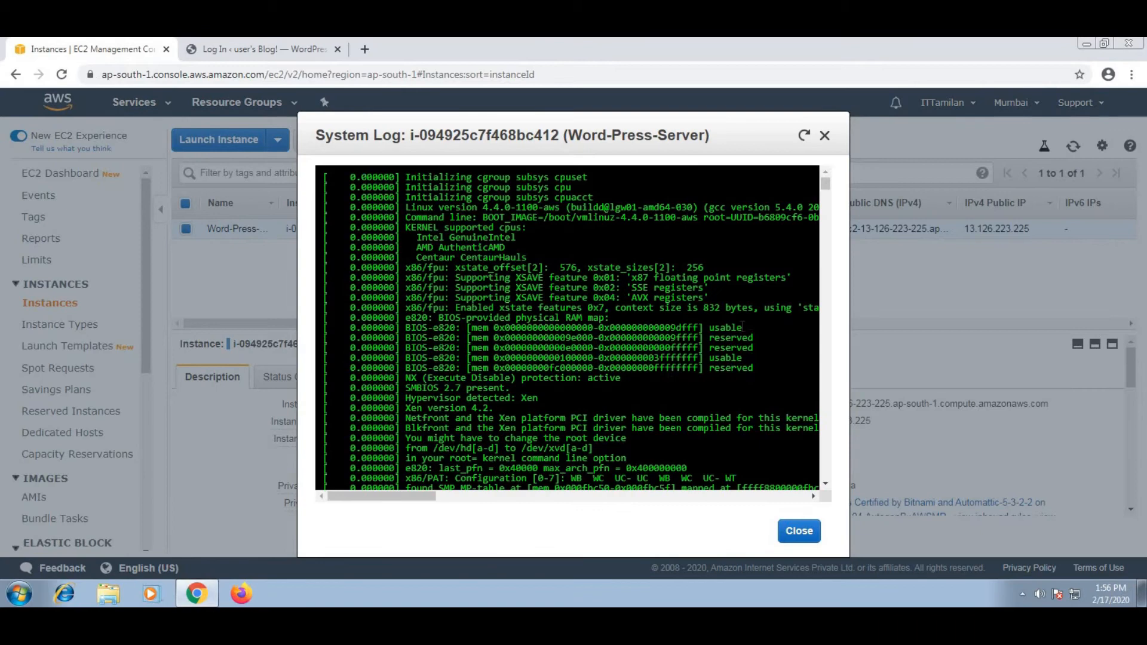
Find the generated Bitnami application credentials in the system log and copy the application password
{"action": "scroll", "coordinate": [740, 331], "scroll_direction": "down", "scroll_amount": 10}
{"action": "scroll", "coordinate": [739, 332], "scroll_direction": "down", "scroll_amount": 12}
{"action": "scroll", "coordinate": [740, 332], "scroll_direction": "down", "scroll_amount": 12}
{"action": "scroll", "coordinate": [738, 330], "scroll_direction": "down", "scroll_amount": 12}
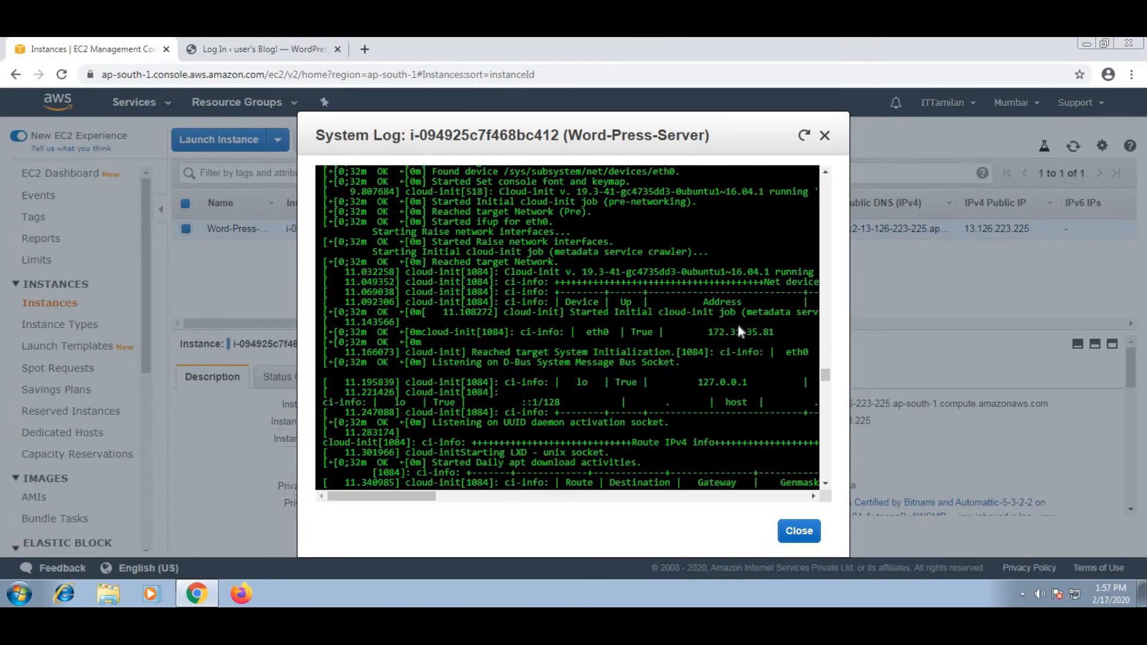
{"action": "scroll", "coordinate": [738, 325], "scroll_direction": "down", "scroll_amount": 12}
{"action": "scroll", "coordinate": [739, 325], "scroll_direction": "down", "scroll_amount": 12}
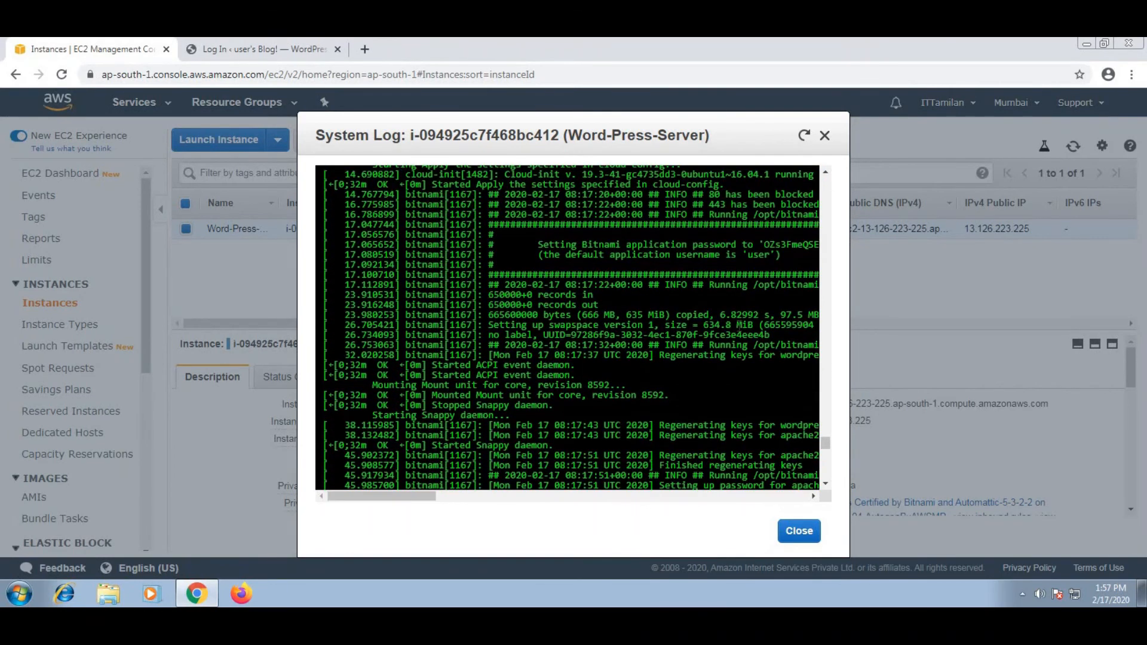
{"action": "left_click_drag", "start_coordinate": [428, 494], "coordinate": [484, 494]}
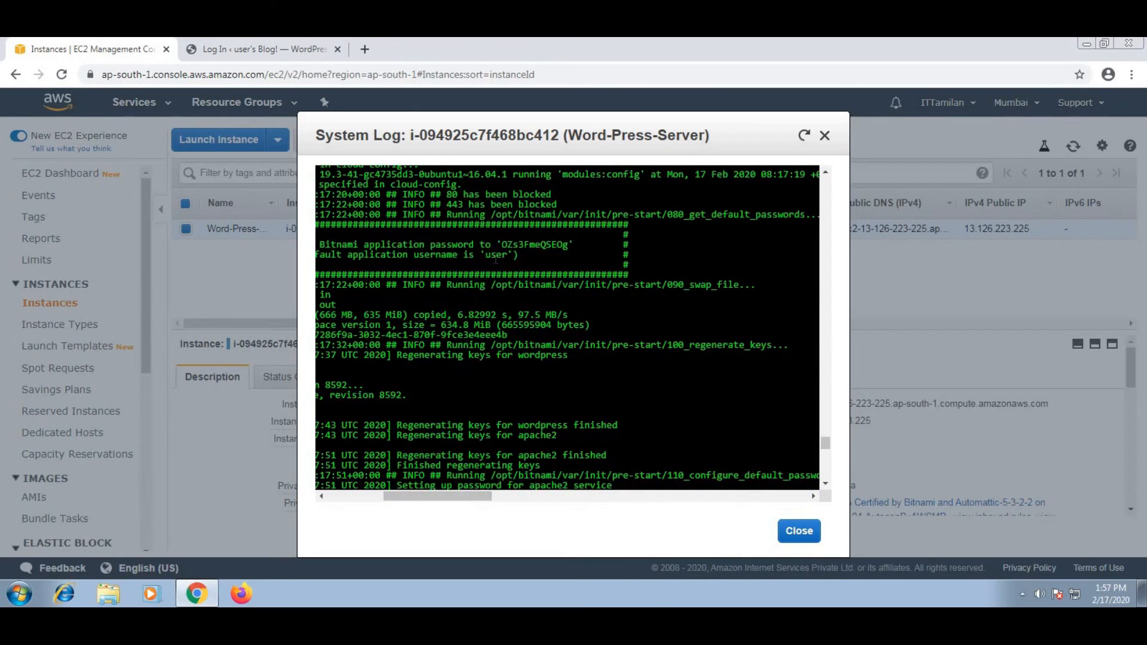
{"action": "left_click_drag", "start_coordinate": [502, 245], "coordinate": [557, 246]}
{"action": "right_click", "coordinate": [568, 245]}
{"action": "left_click", "coordinate": [586, 259]}
Log in to WordPress with the username user and the copied application password, and decline to save the password in the browser
{"action": "key", "text": "ctrl+Tab"}
{"action": "type", "text": "user"}
{"action": "key", "text": "ctrl+Tab"}
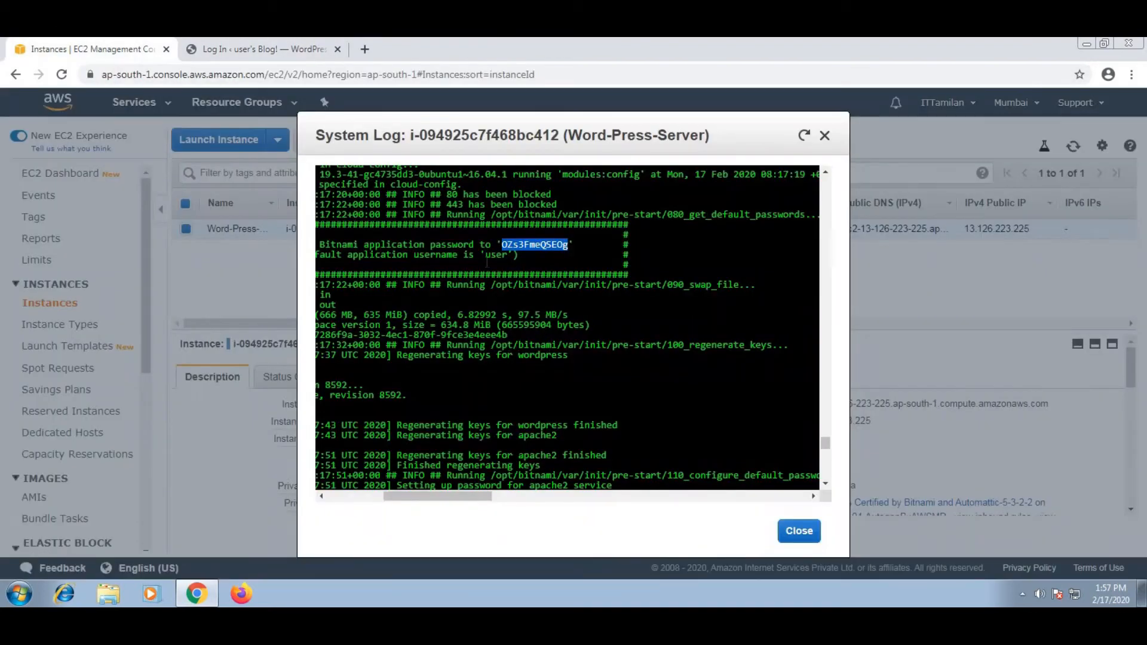
{"action": "left_click", "coordinate": [299, 51]}
{"action": "left_click", "coordinate": [522, 372]}
{"action": "key", "text": "ctrl+v"}
{"action": "left_click", "coordinate": [656, 408]}
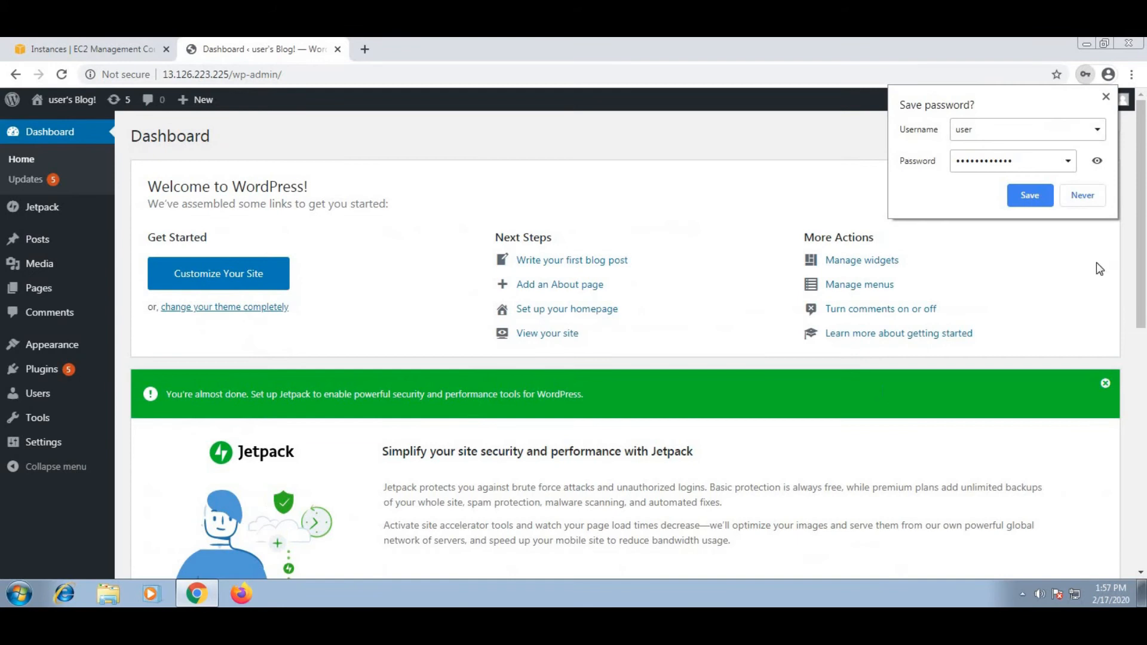
{"action": "left_click", "coordinate": [1080, 197]}
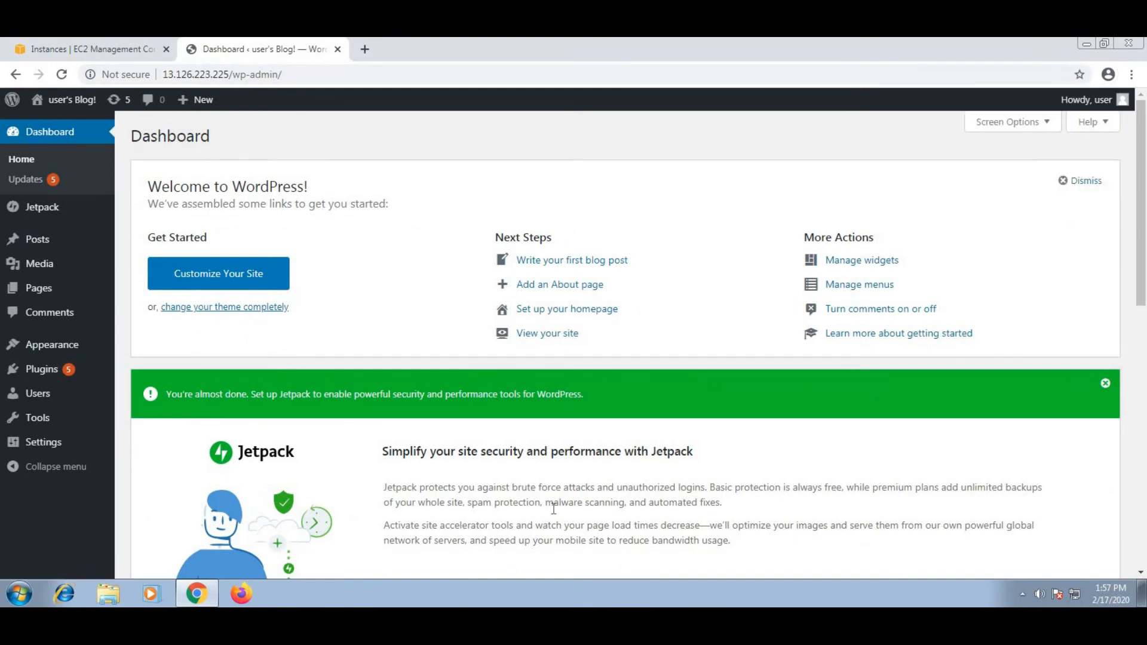
Check the Jetpack page and the dashboard, and open the Hello world! post from the posts list for editing
{"action": "left_click", "coordinate": [43, 208]}
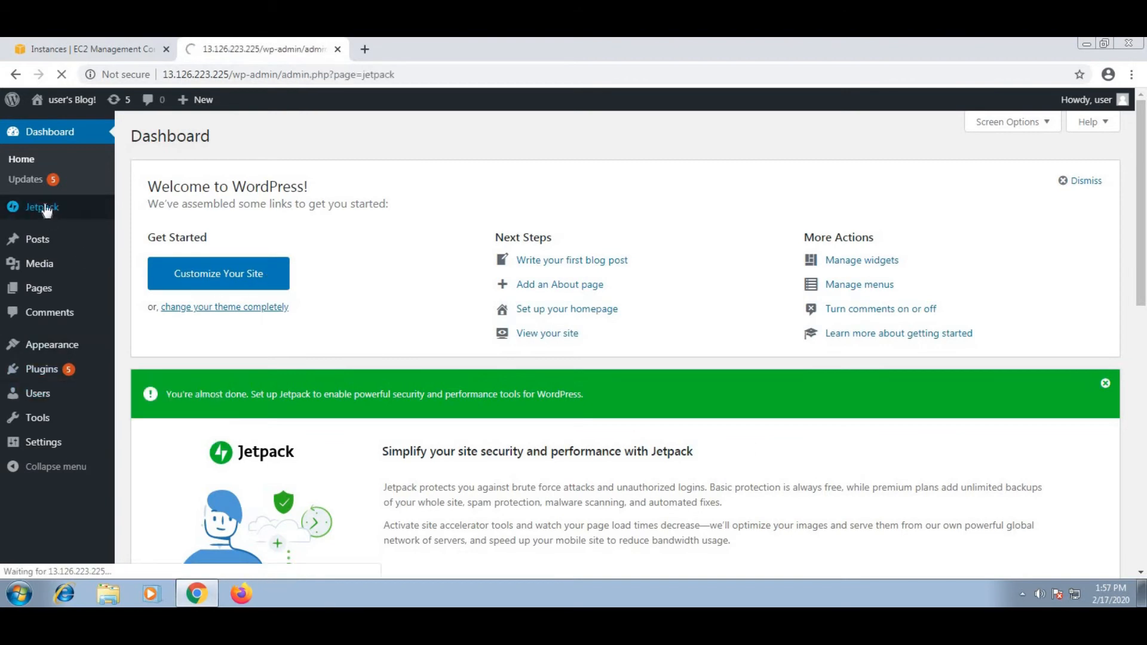
{"action": "left_click", "coordinate": [50, 133]}
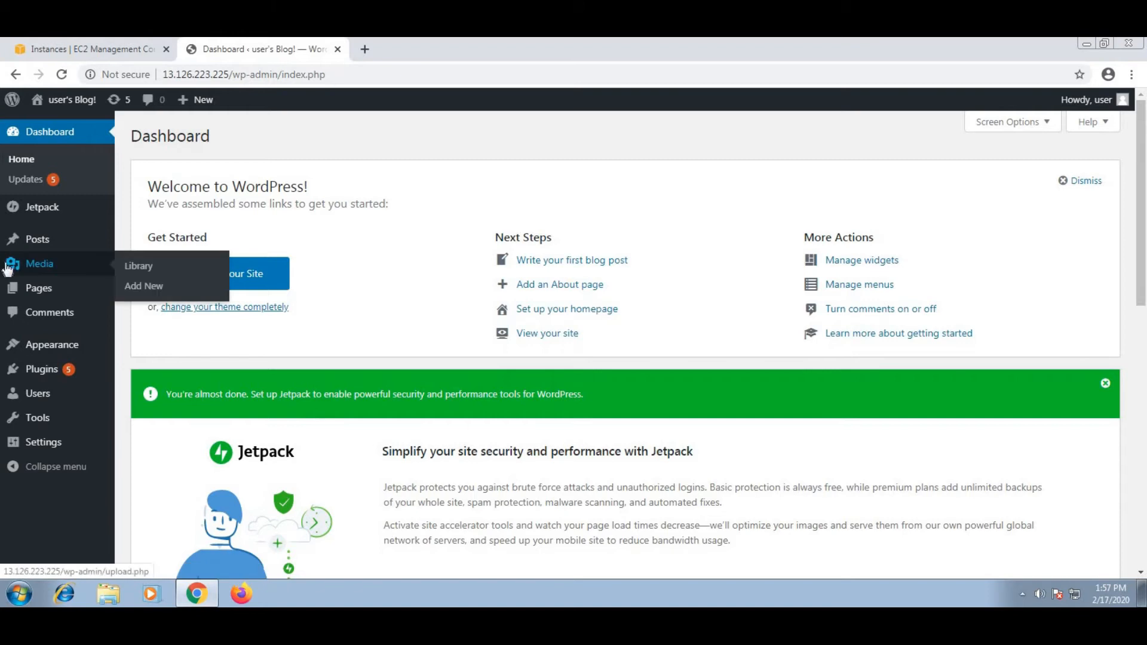
{"action": "left_click", "coordinate": [44, 239]}
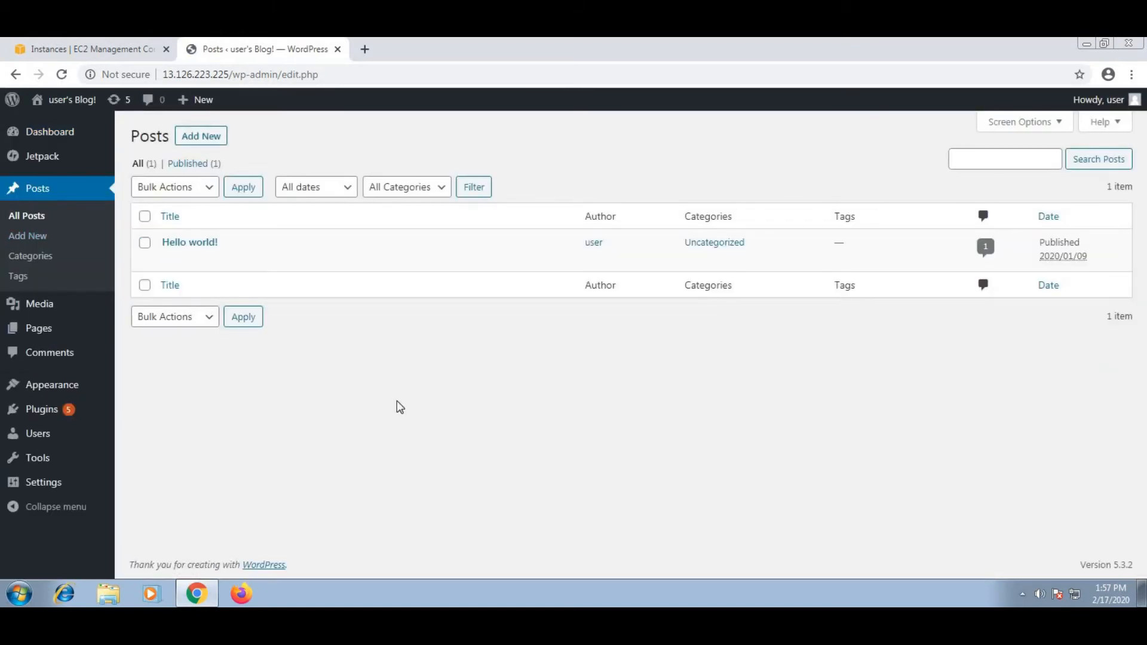
{"action": "left_click", "coordinate": [171, 284]}
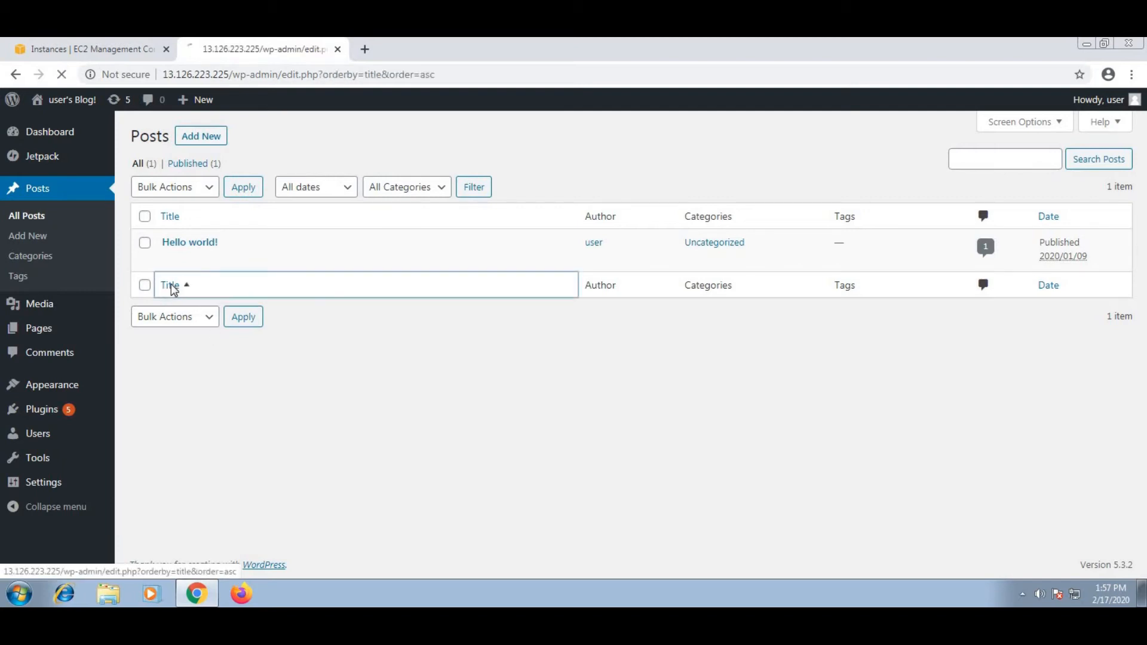
{"action": "left_click", "coordinate": [187, 288]}
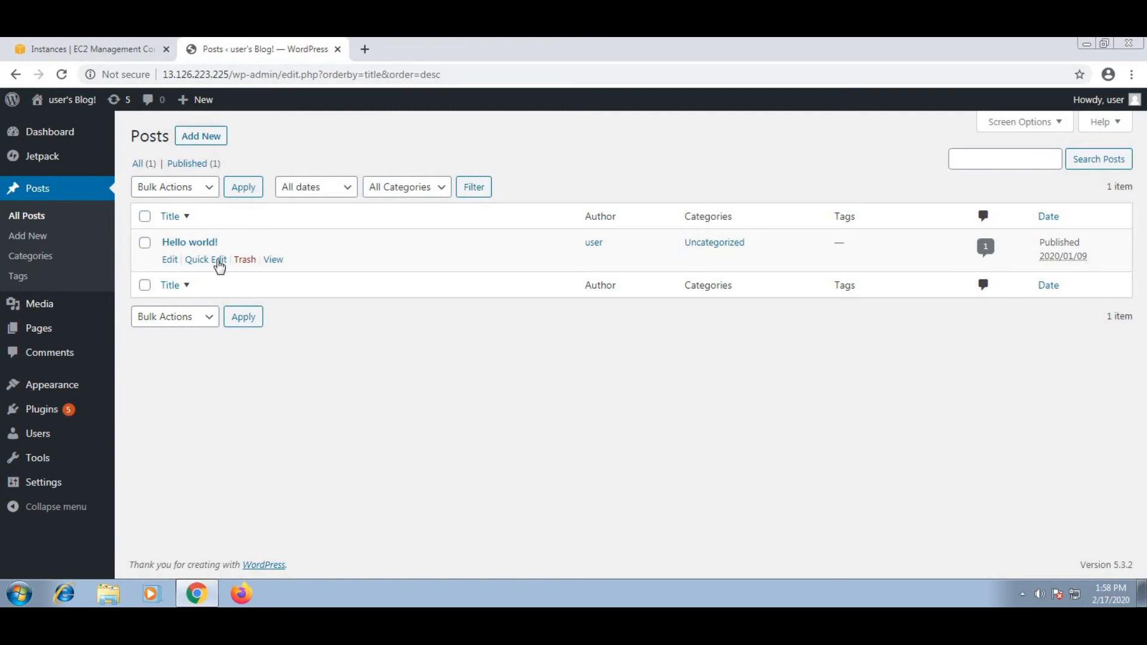
{"action": "left_click", "coordinate": [170, 261]}
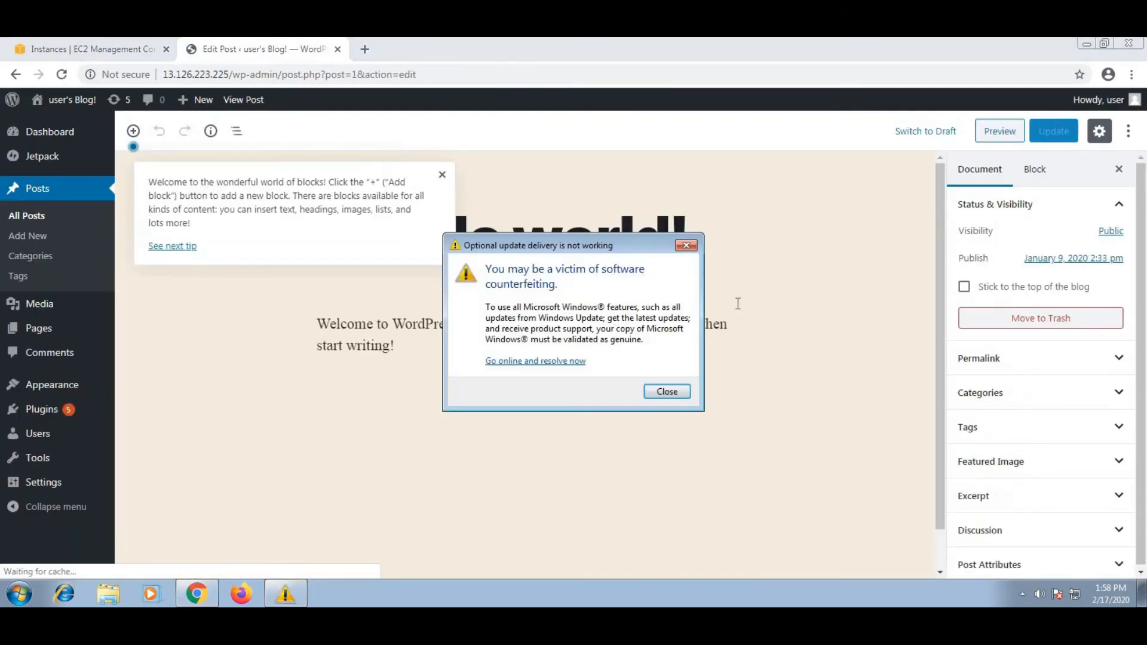
{"action": "left_click", "coordinate": [690, 245]}
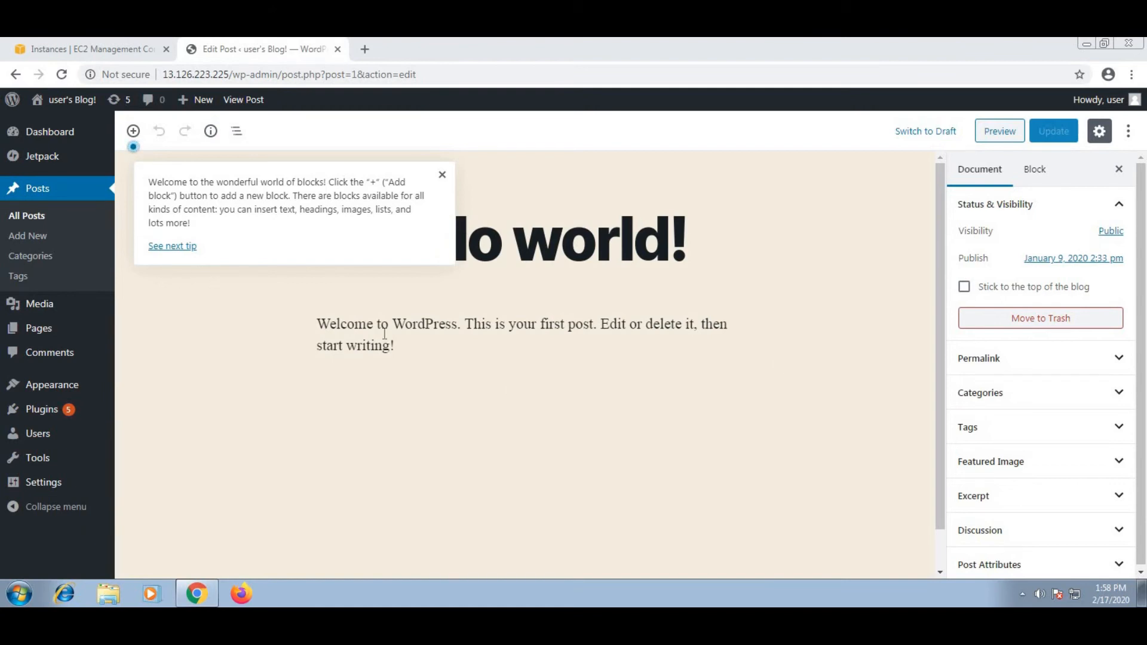
Change the post's paragraph to "Welcome to ITTamilan Youtube Channel.....!"
{"action": "left_click", "coordinate": [468, 362]}
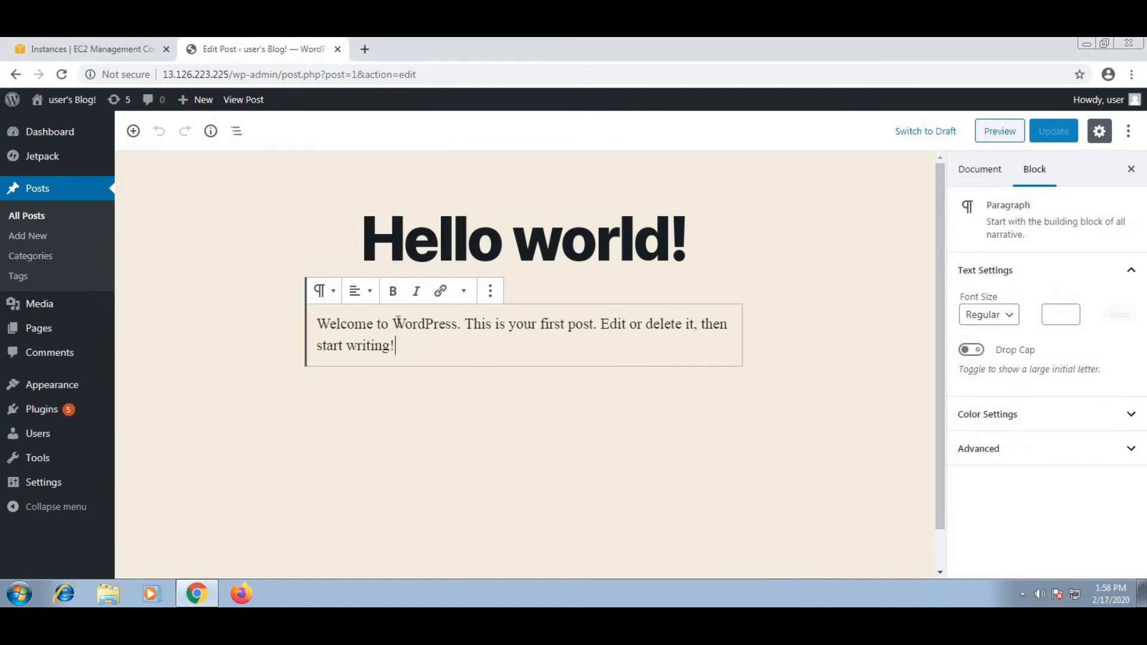
{"action": "left_click_drag", "start_coordinate": [394, 324], "coordinate": [438, 344]}
{"action": "key", "text": "BackSpace"}
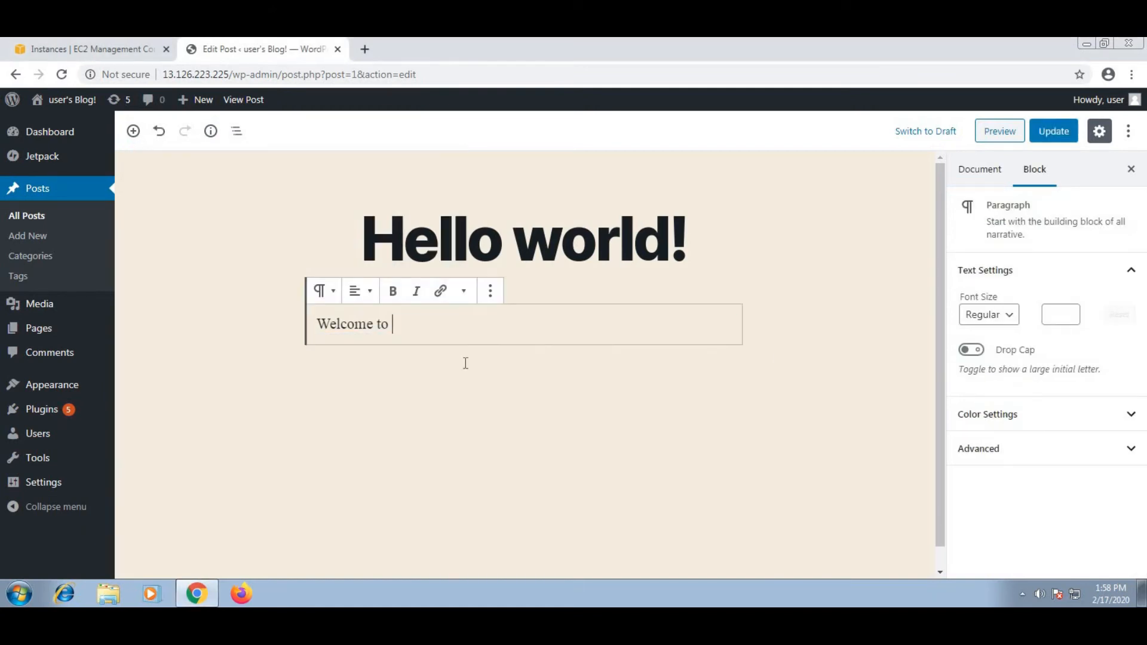
{"action": "type", "text": "ITTamilan Youtube Channel.....!"}
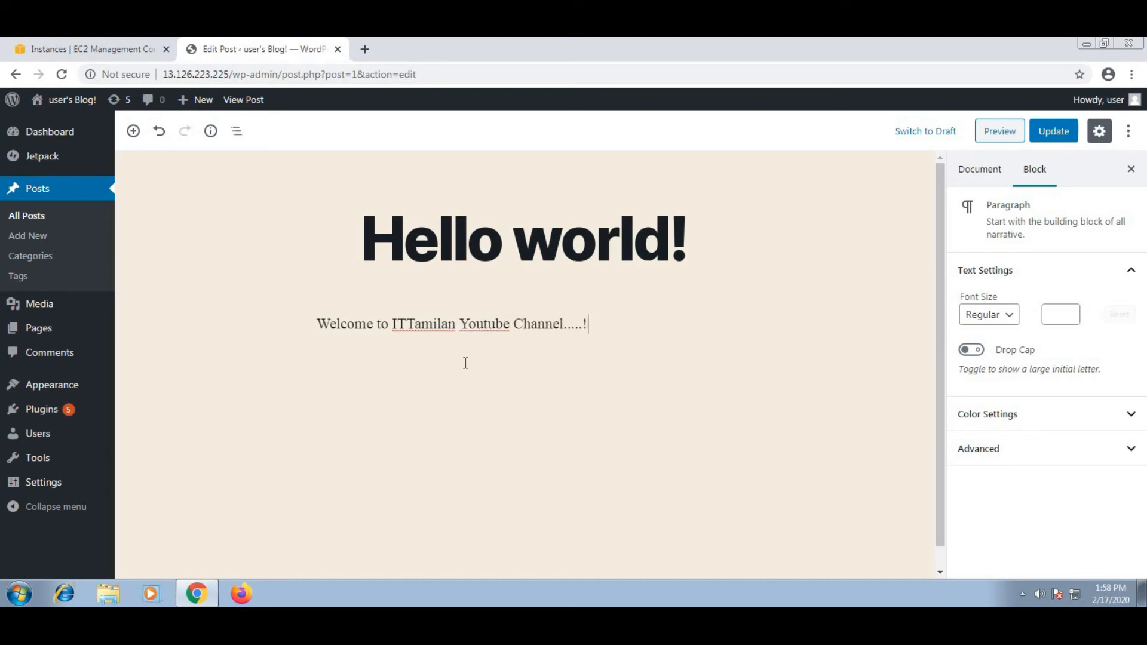
{"action": "left_click", "coordinate": [500, 492]}
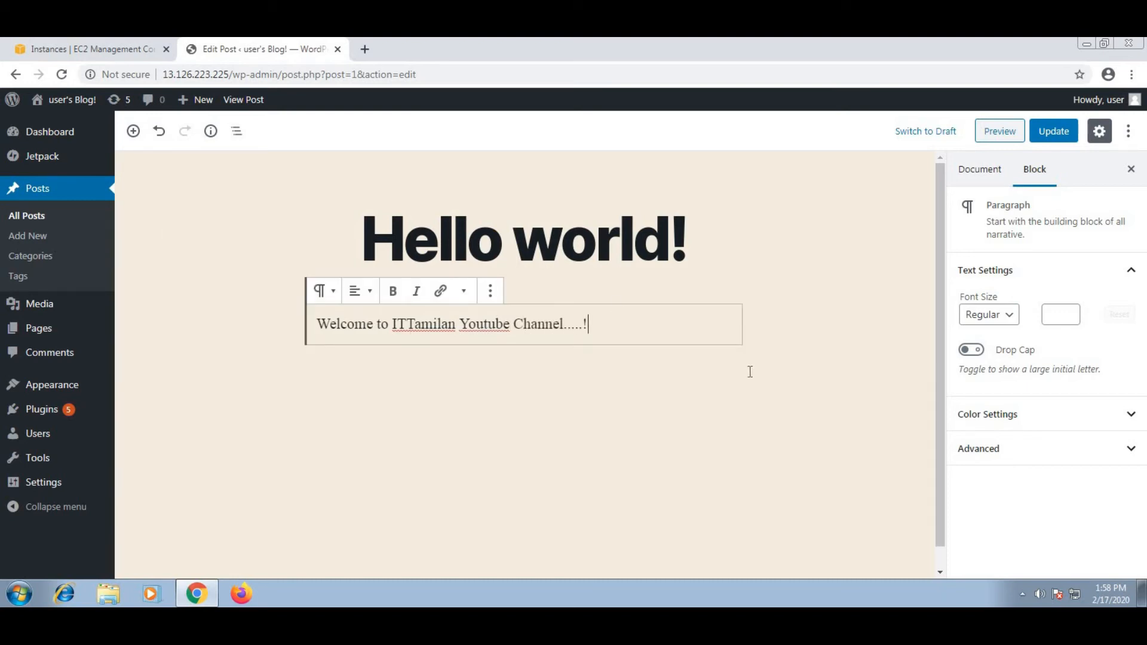
Replace "world" in the post's title so that it reads "Hello Tamilan!"
{"action": "left_click", "coordinate": [585, 242]}
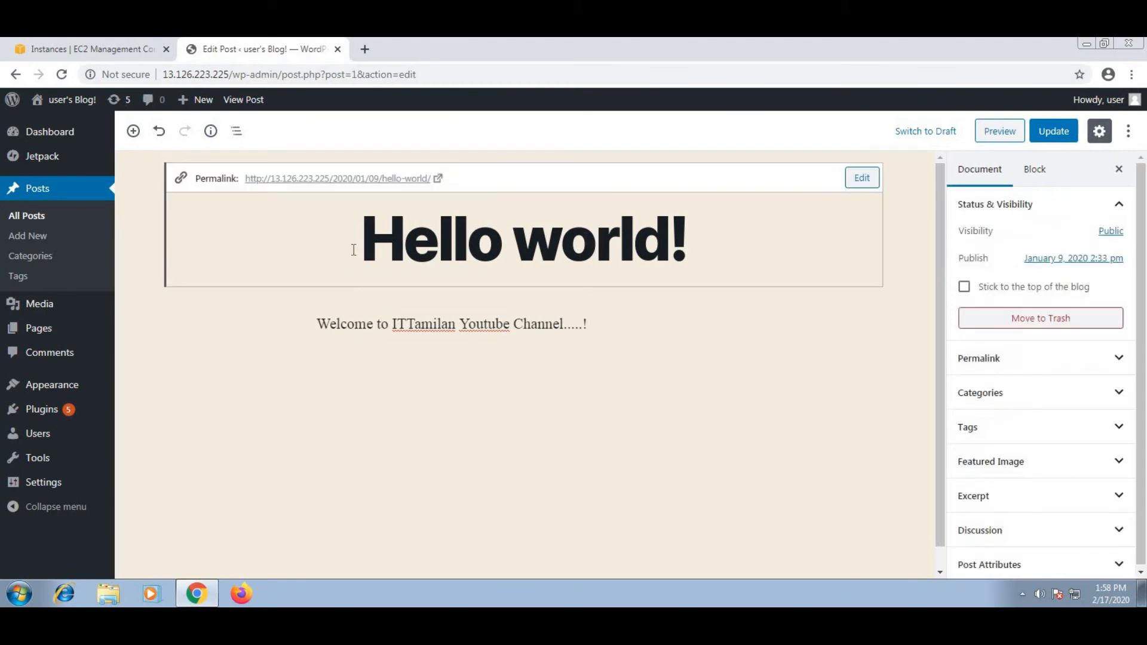
{"action": "left_click_drag", "start_coordinate": [720, 243], "coordinate": [364, 250]}
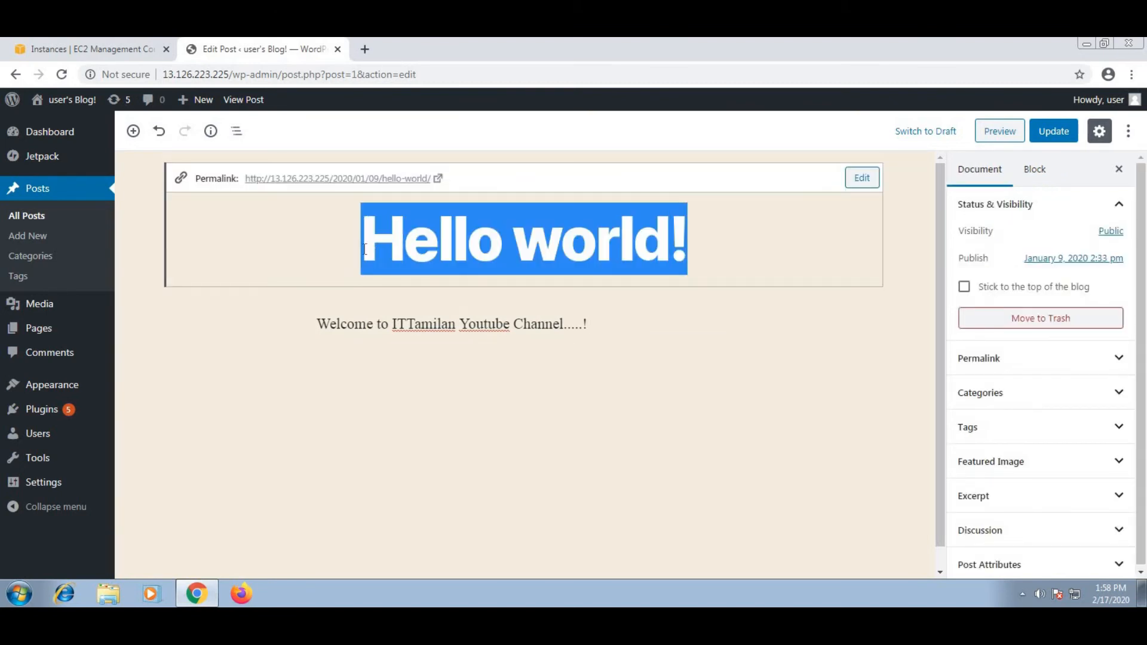
{"action": "left_click_drag", "start_coordinate": [512, 242], "coordinate": [666, 241]}
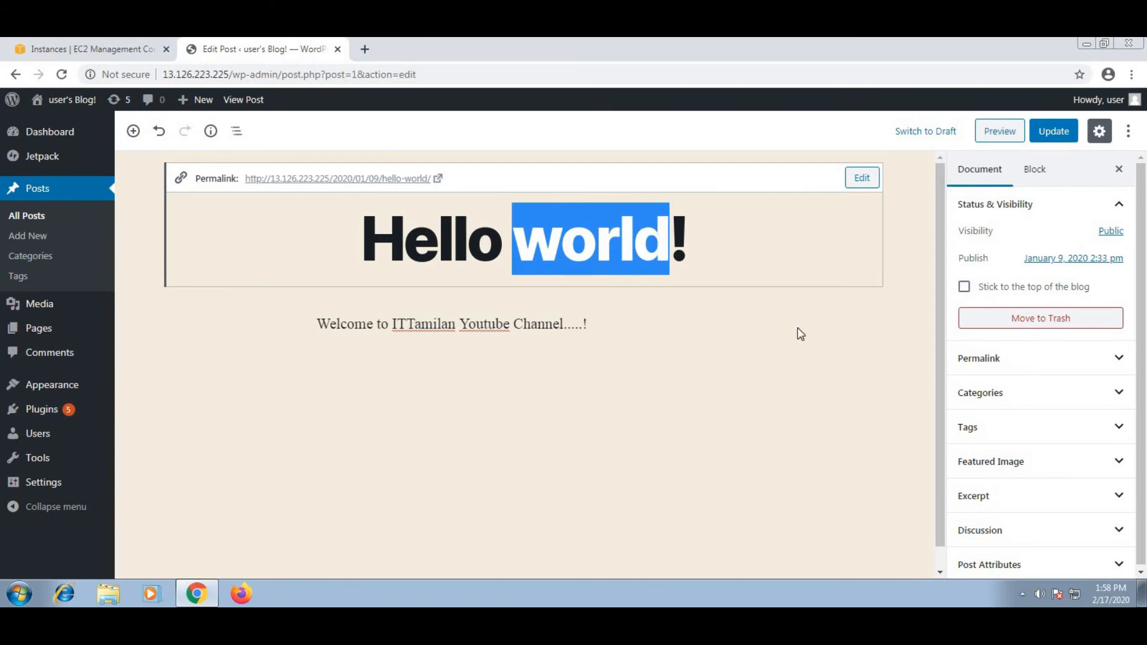
{"action": "type", "text": "Viver"}
{"action": "key", "text": "BackSpace"}
{"action": "key", "text": "BackSpace"}
{"action": "key", "text": "BackSpace"}
{"action": "key", "text": "BackSpace"}
{"action": "key", "text": "BackSpace"}
{"action": "type", "text": "T"}
{"action": "key", "text": "BackSpace"}
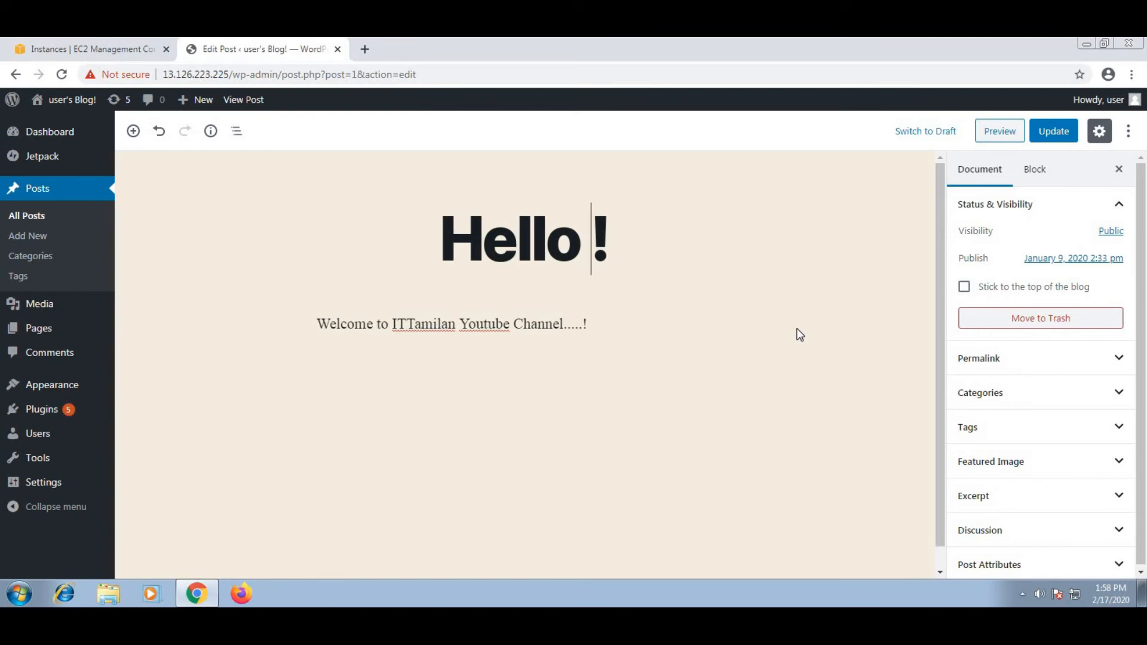
{"action": "type", "text": "Tamilan"}
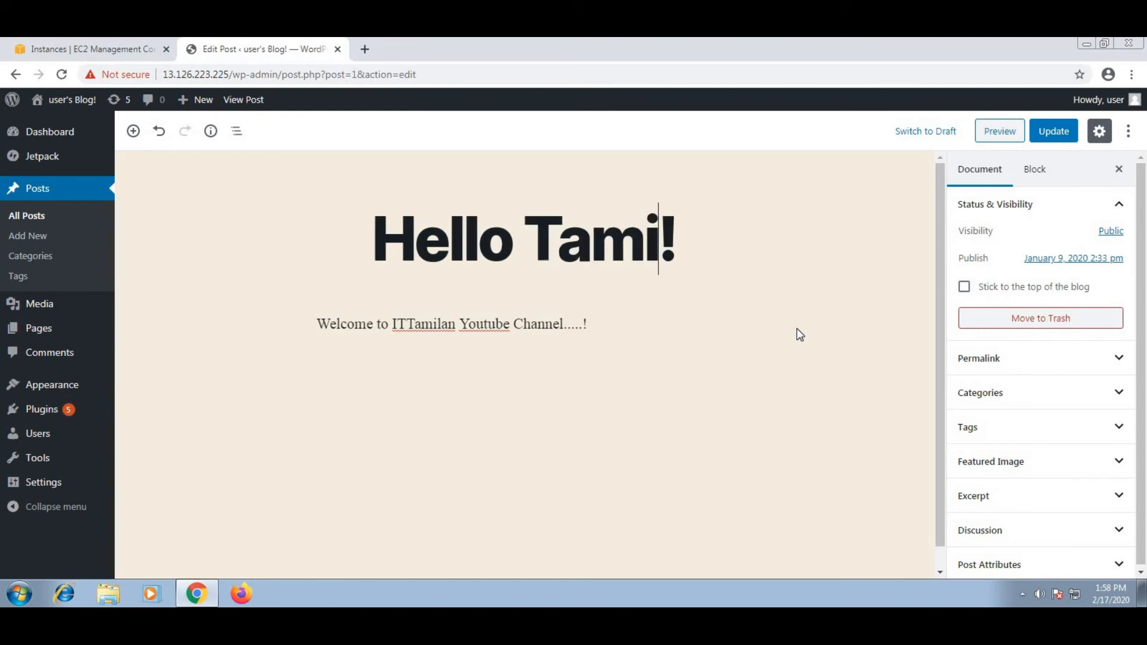
{"action": "left_click", "coordinate": [666, 414]}
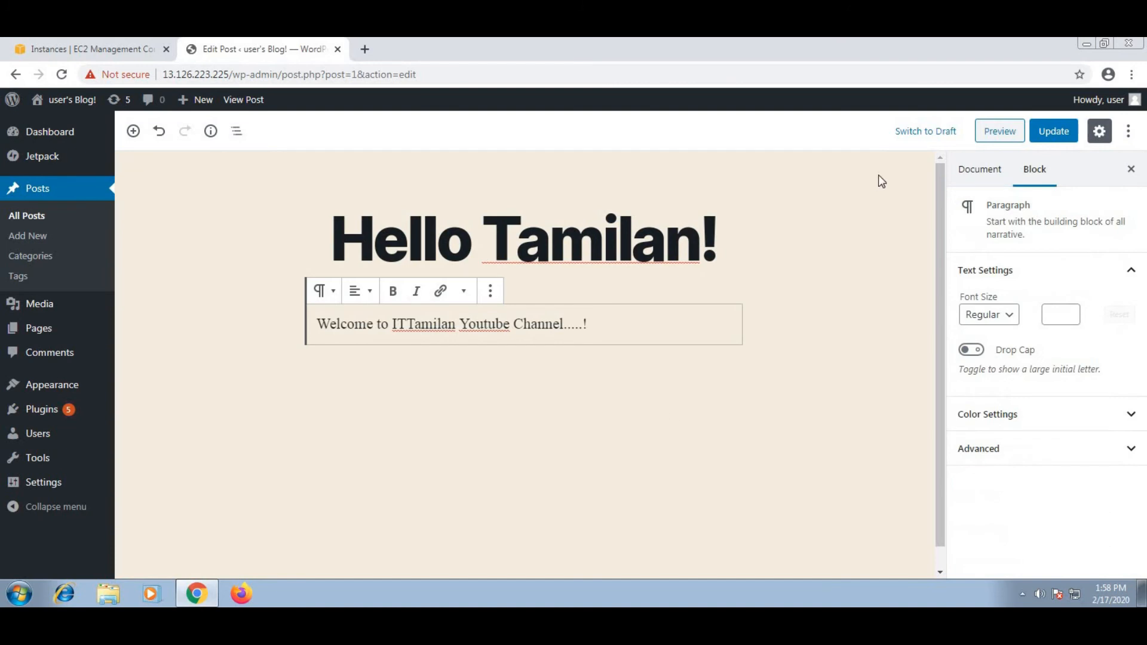
Update the post, close its editor tab and reload the blog's home page to check the change
{"action": "left_click", "coordinate": [1052, 131]}
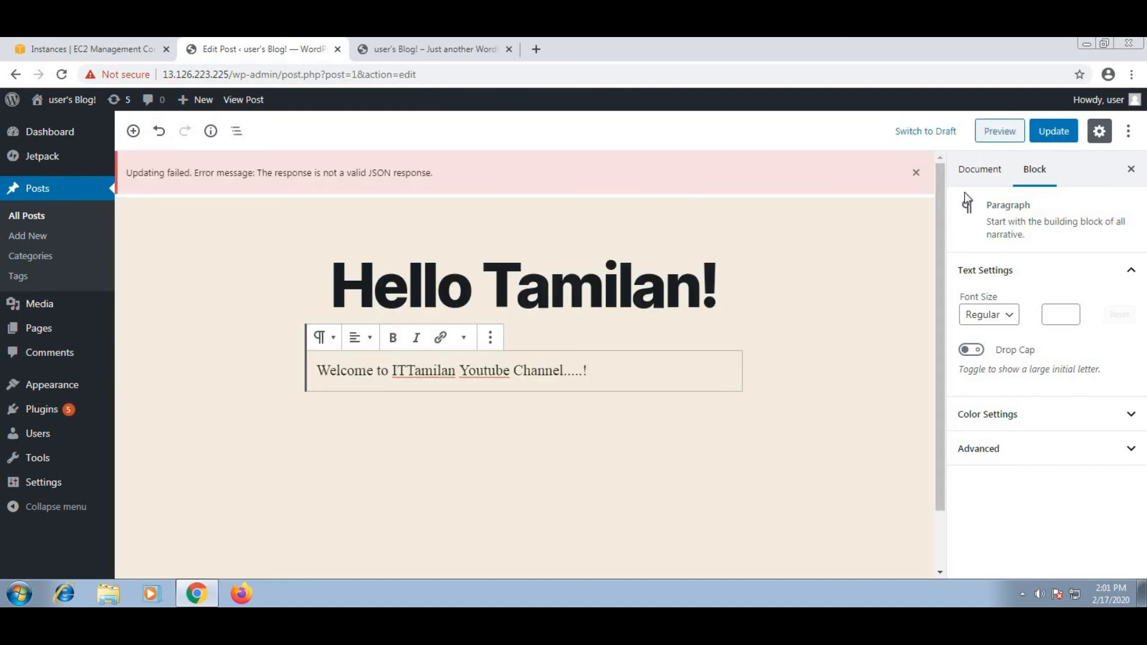
{"action": "left_click", "coordinate": [1049, 134]}
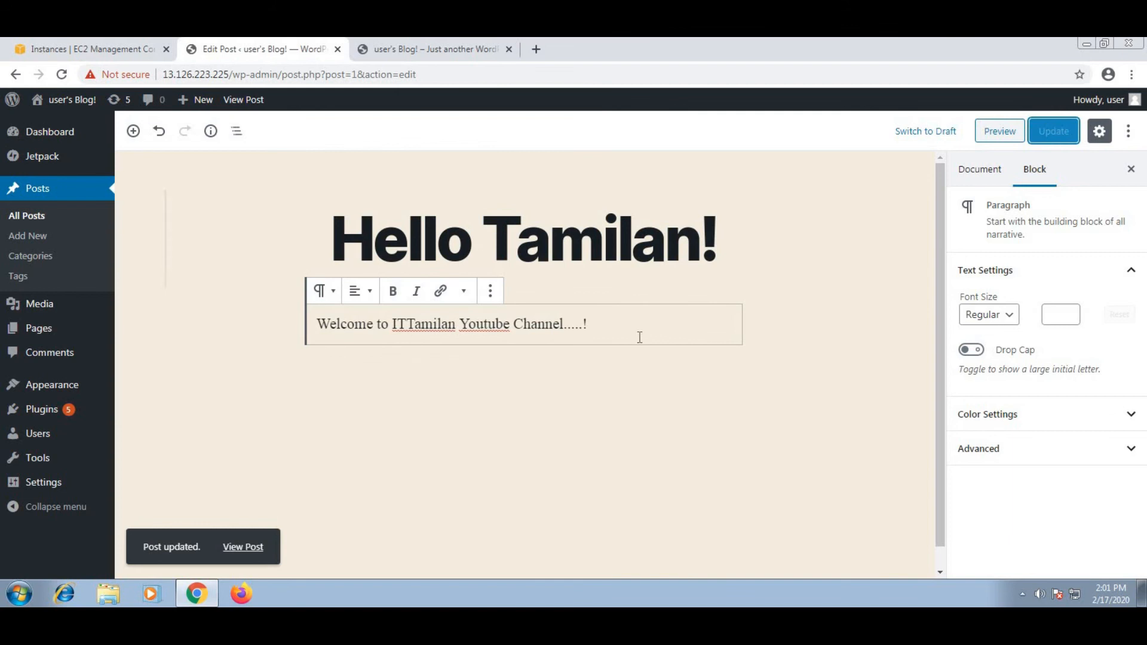
{"action": "left_click", "coordinate": [338, 49]}
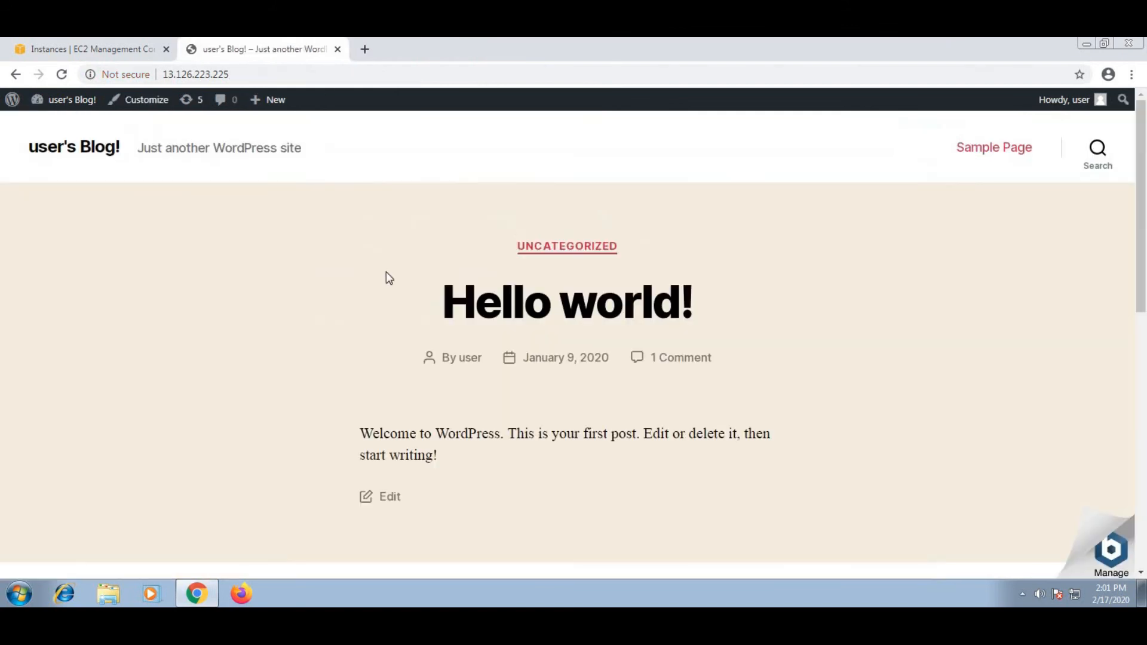
{"action": "left_click", "coordinate": [61, 74]}
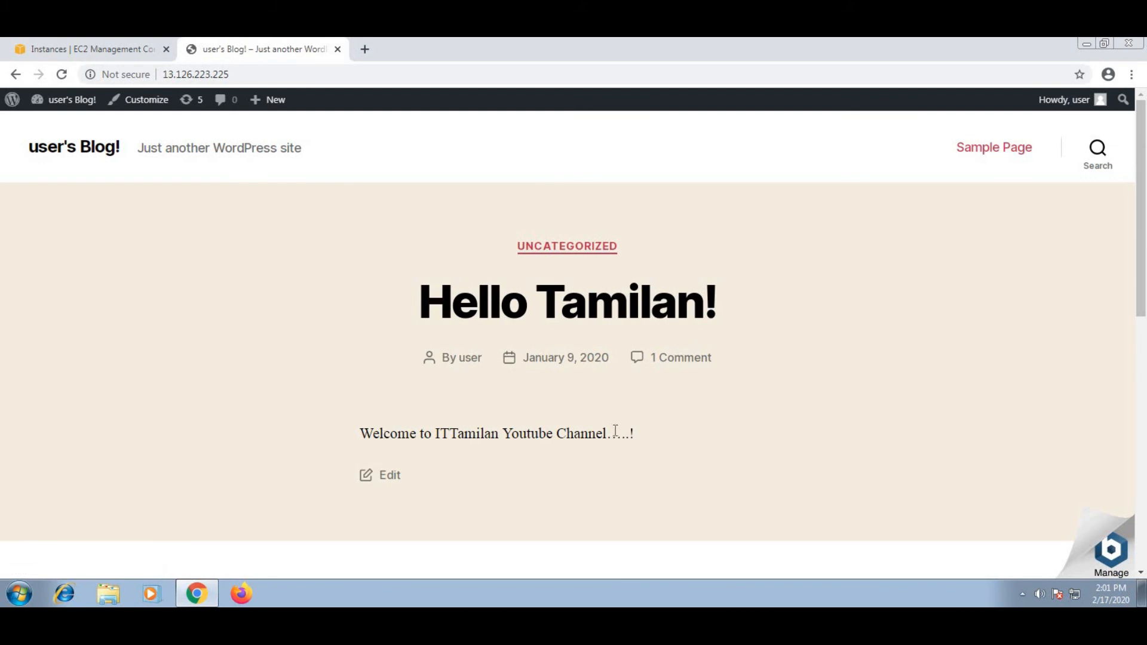
{"action": "left_click", "coordinate": [61, 71]}
Close the blog's tab and reopen the site in a new one from the Word-Press-Server instance's copied public DNS
{"action": "left_click", "coordinate": [337, 49]}
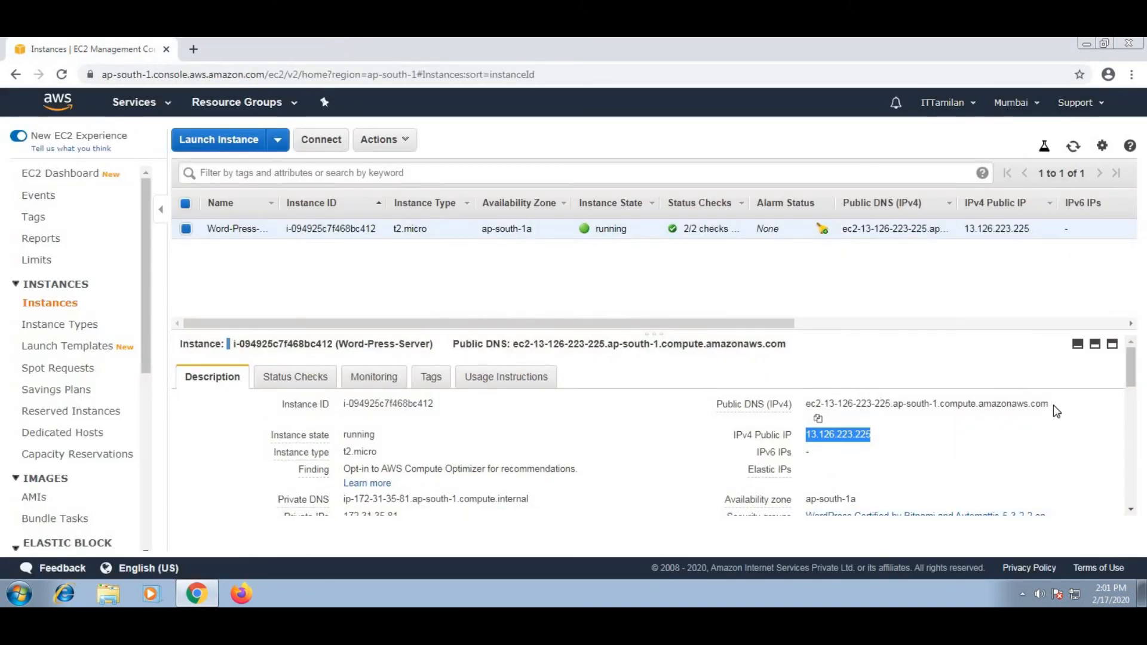
{"action": "left_click", "coordinate": [1054, 411]}
{"action": "left_click", "coordinate": [820, 420]}
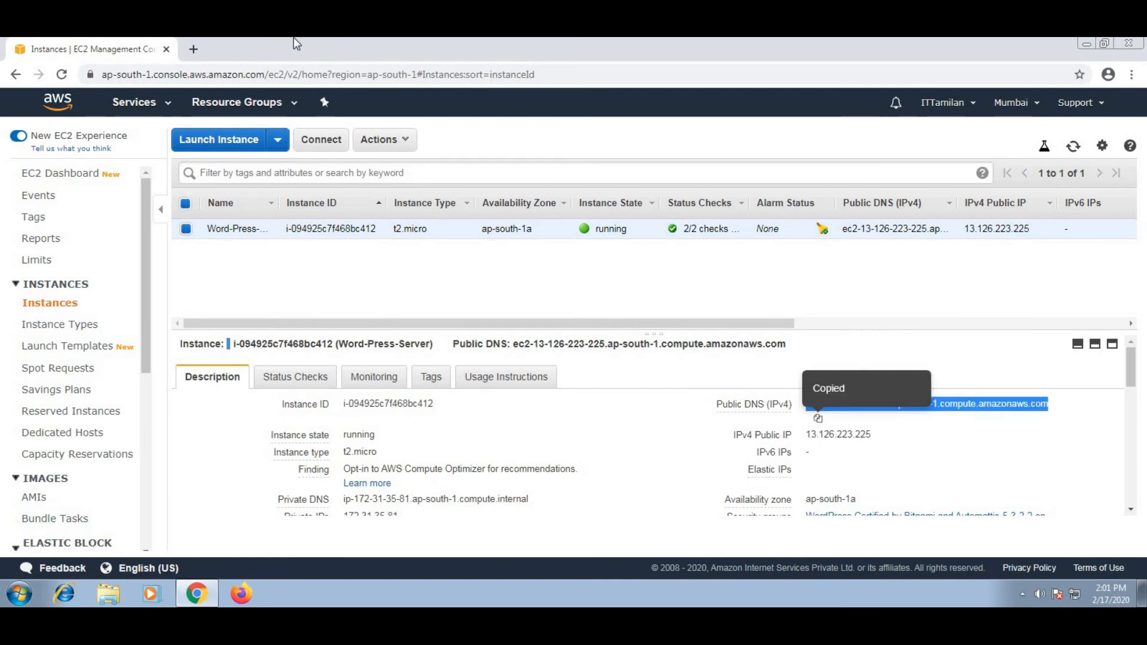
{"action": "left_click", "coordinate": [193, 49]}
{"action": "key", "text": "ctrl+v"}
{"action": "key", "text": "Return"}
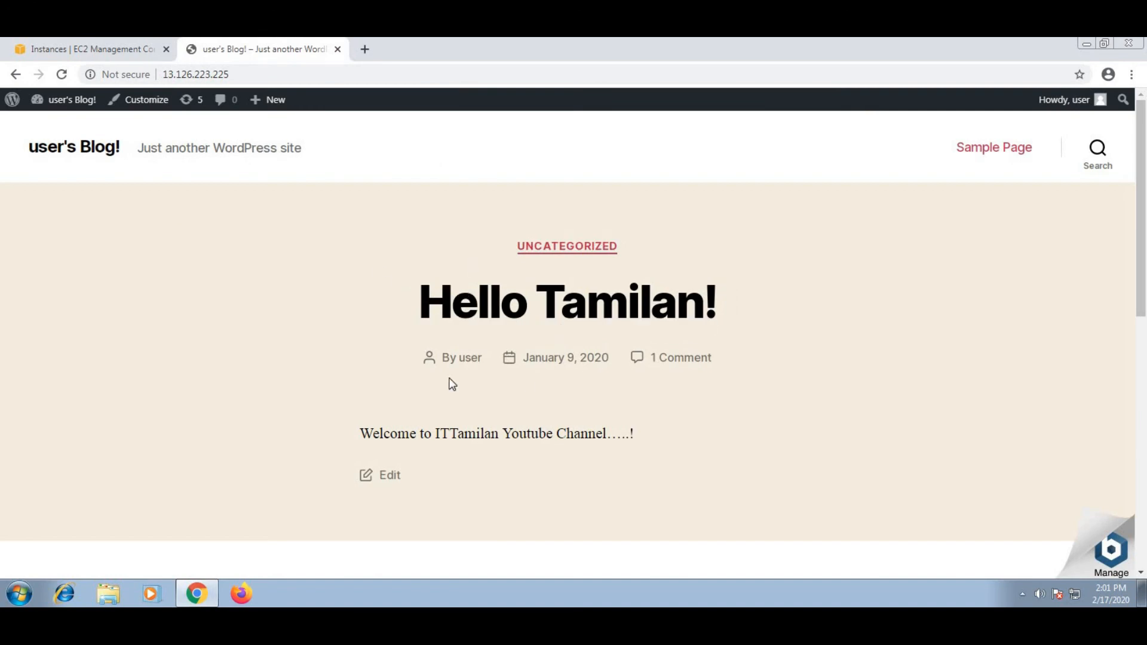
{"action": "left_click", "coordinate": [96, 46]}
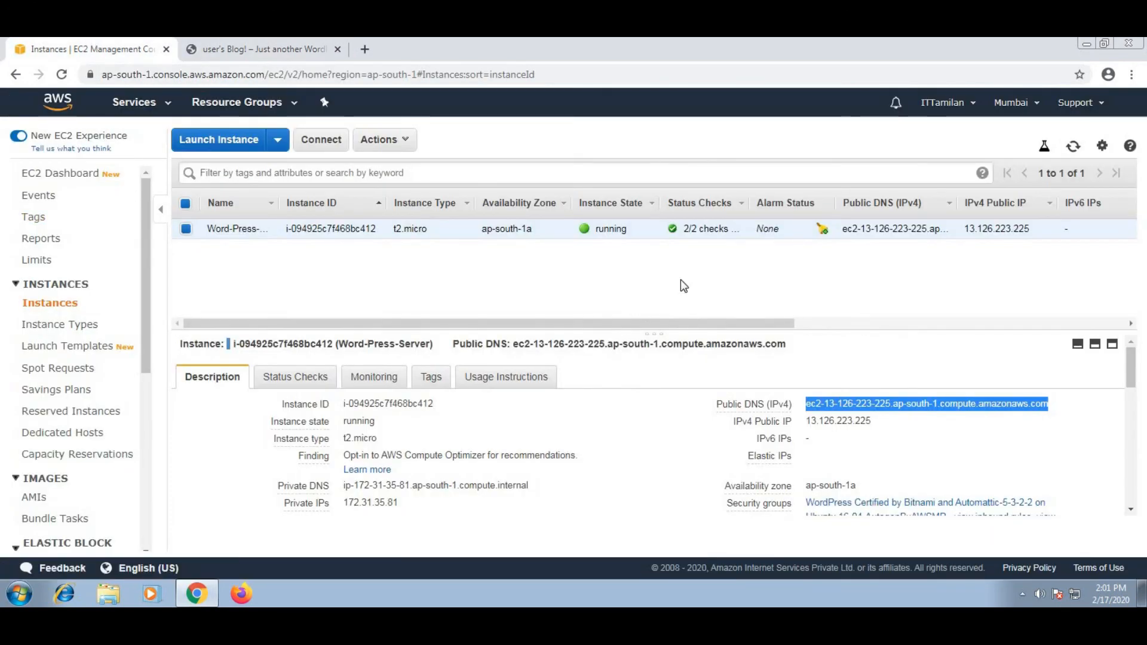
{"action": "left_click", "coordinate": [273, 55]}
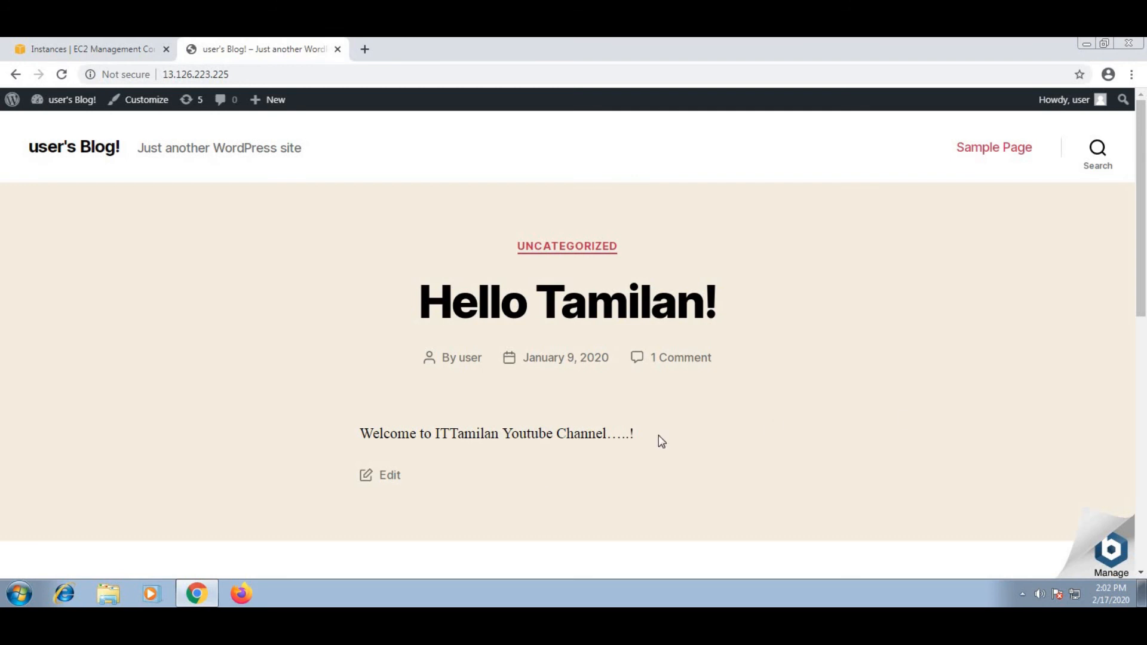
Return to the EC2 console, terminate the Word-Press-Server instance, confirm the termination and refresh the instance list
{"action": "left_click", "coordinate": [50, 48]}
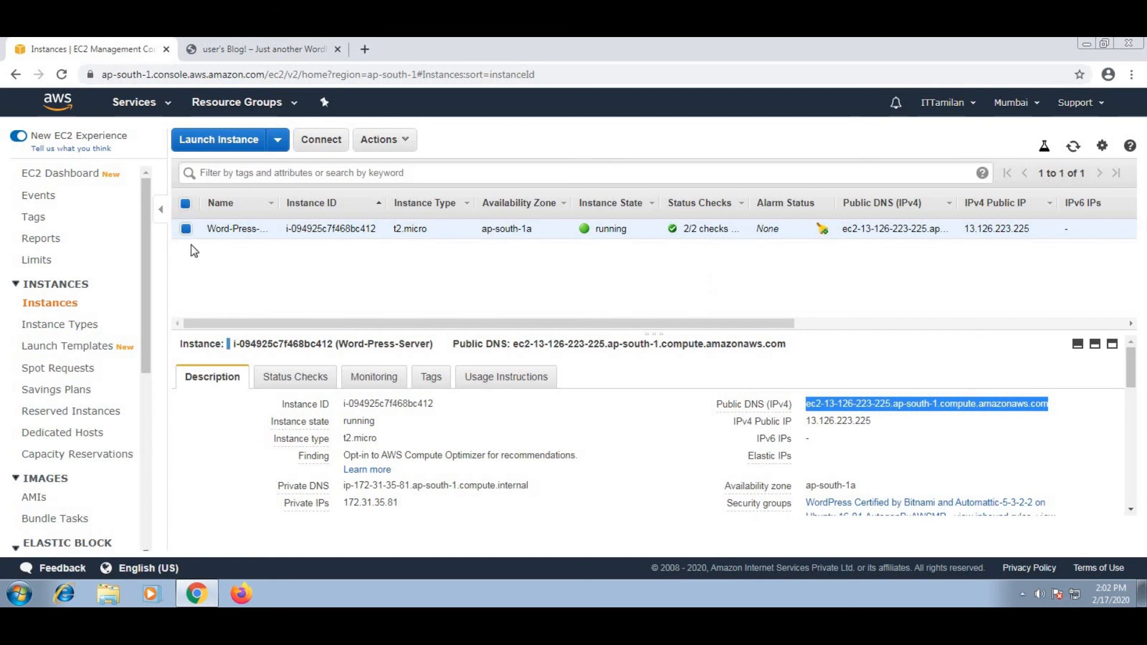
{"action": "right_click", "coordinate": [220, 230]}
{"action": "mouse_move", "coordinate": [335, 300]}
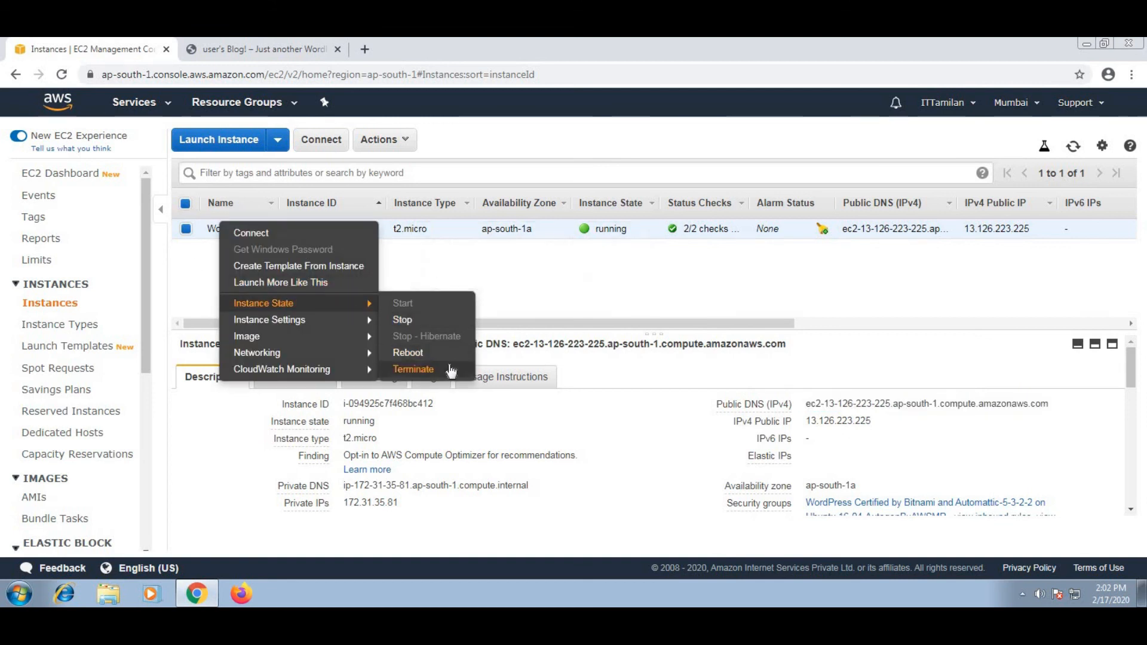
{"action": "left_click", "coordinate": [450, 368]}
{"action": "left_click", "coordinate": [775, 426]}
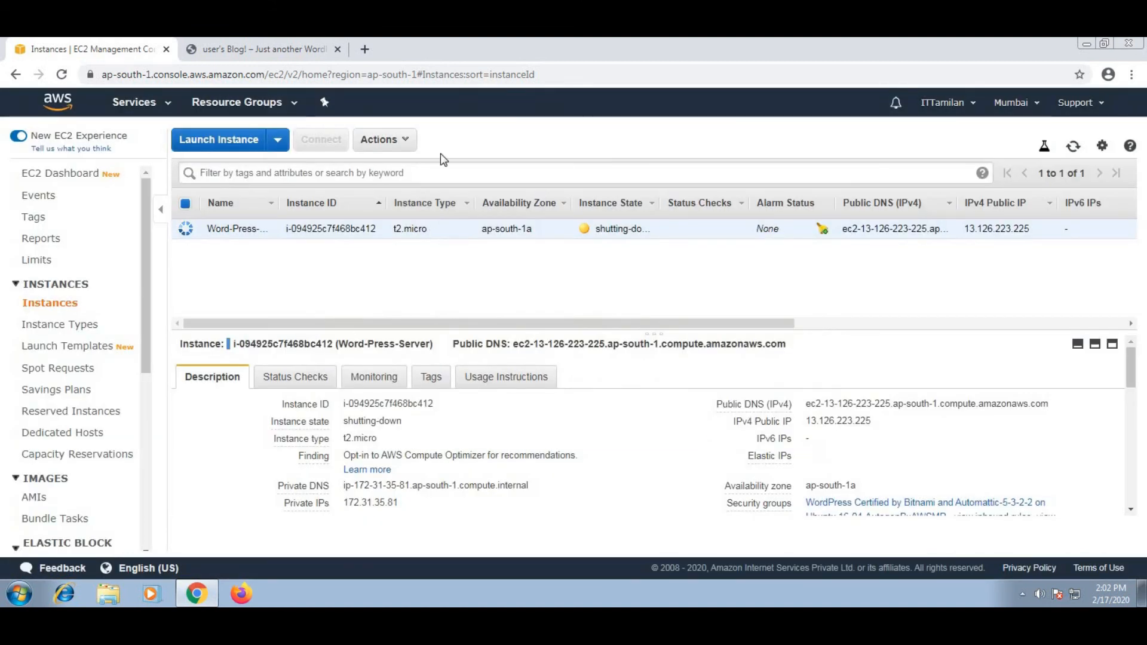
{"action": "left_click", "coordinate": [1071, 149]}
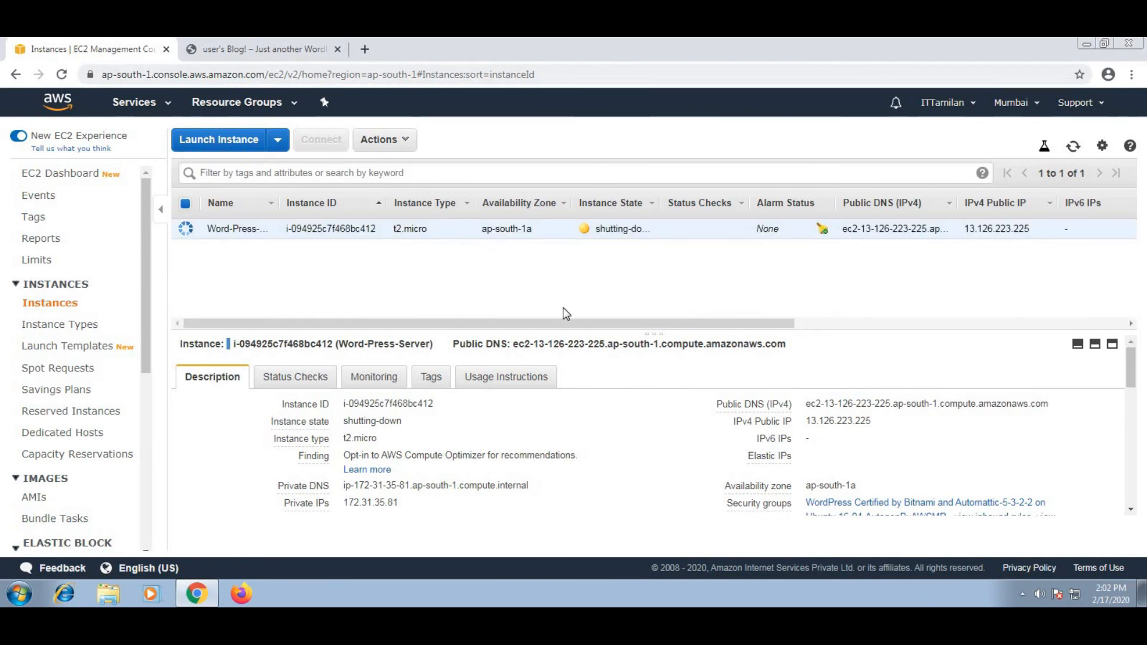
Reload the blog at 13.126.223.225 to check whether the site still responds, and close its browser tab
{"action": "left_click", "coordinate": [266, 49]}
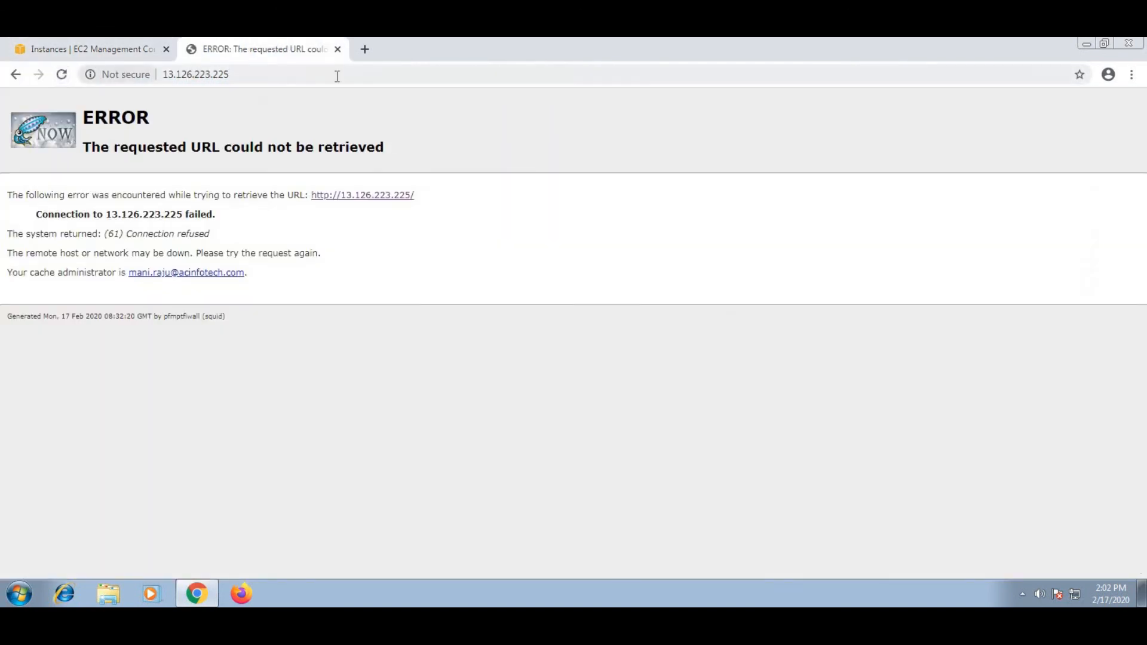
{"action": "left_click", "coordinate": [337, 50]}
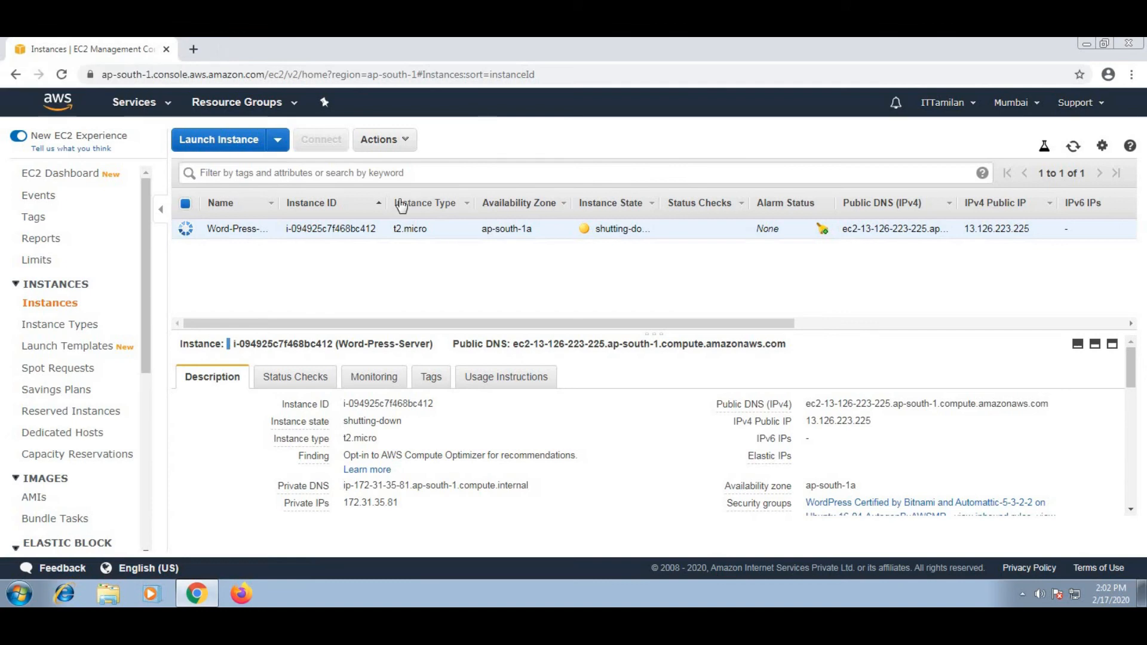